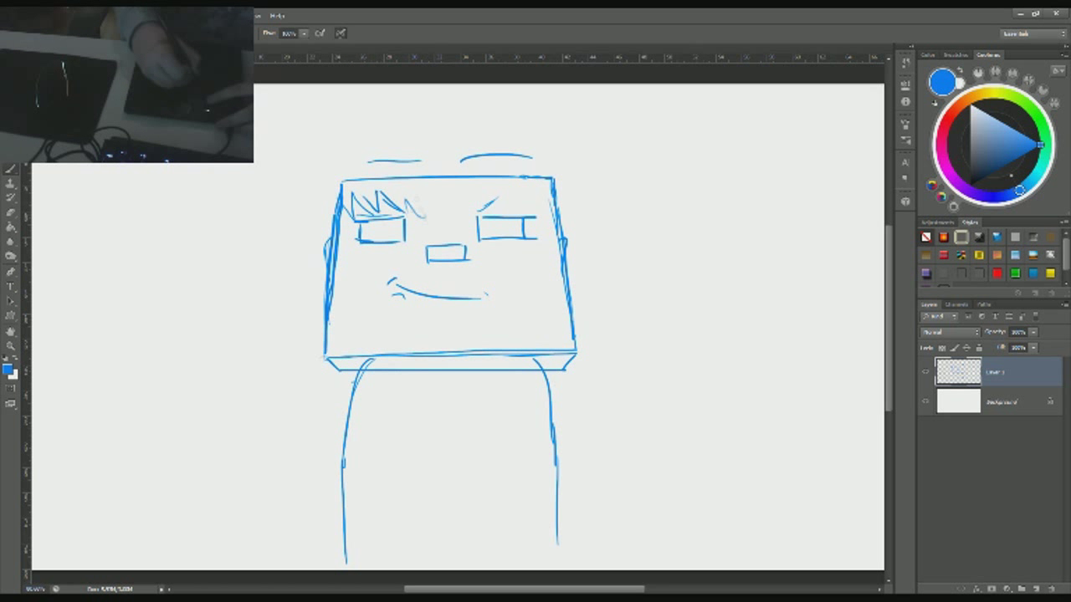
Step: Sketch the spiky hair outline around the top and both sides of the block head
left_click_drag(321, 180, 343, 166)
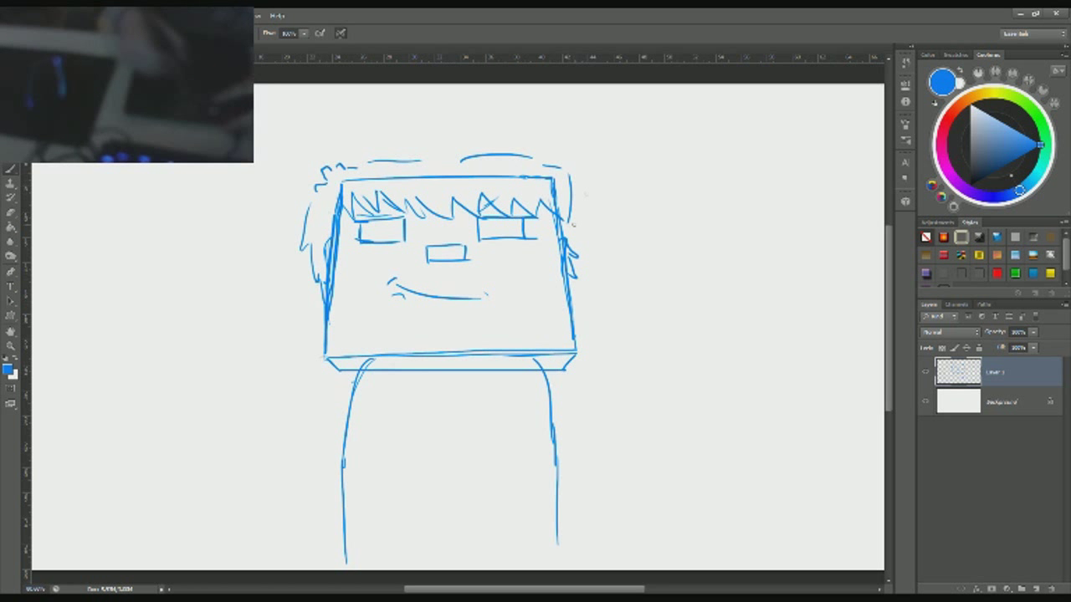
left_click_drag(568, 234, 575, 276)
left_click_drag(352, 373, 383, 526)
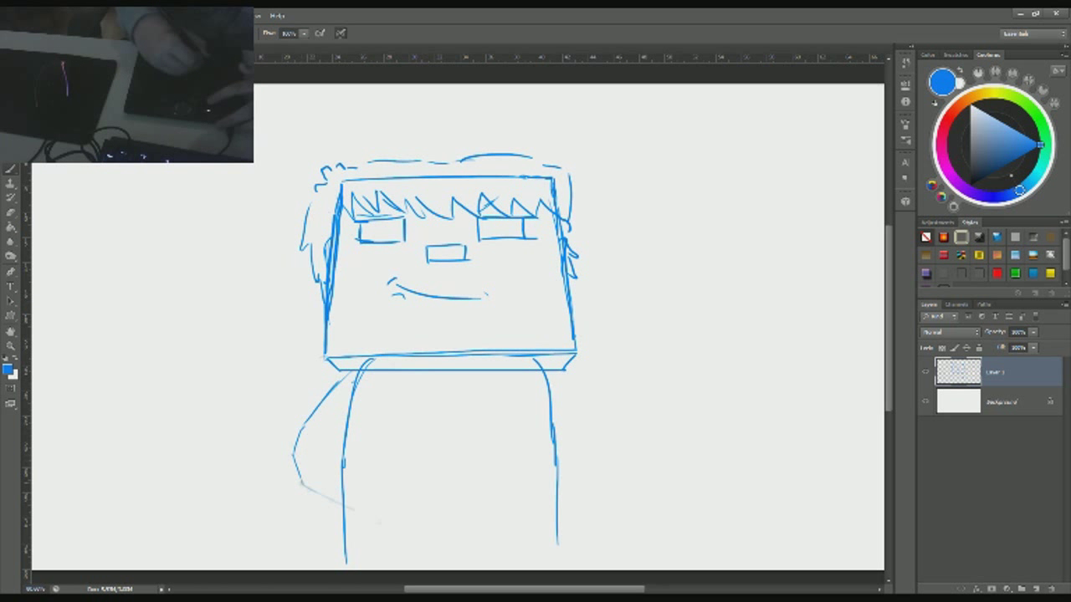
key("ctrl+alt+z")
key("ctrl+alt+z")
key("ctrl+alt+z")
Step: Sketch the raised arm with its sleeve and a hand gripping a sword handle, and shift the hand closer to the sleeve
left_click_drag(260, 441, 314, 443)
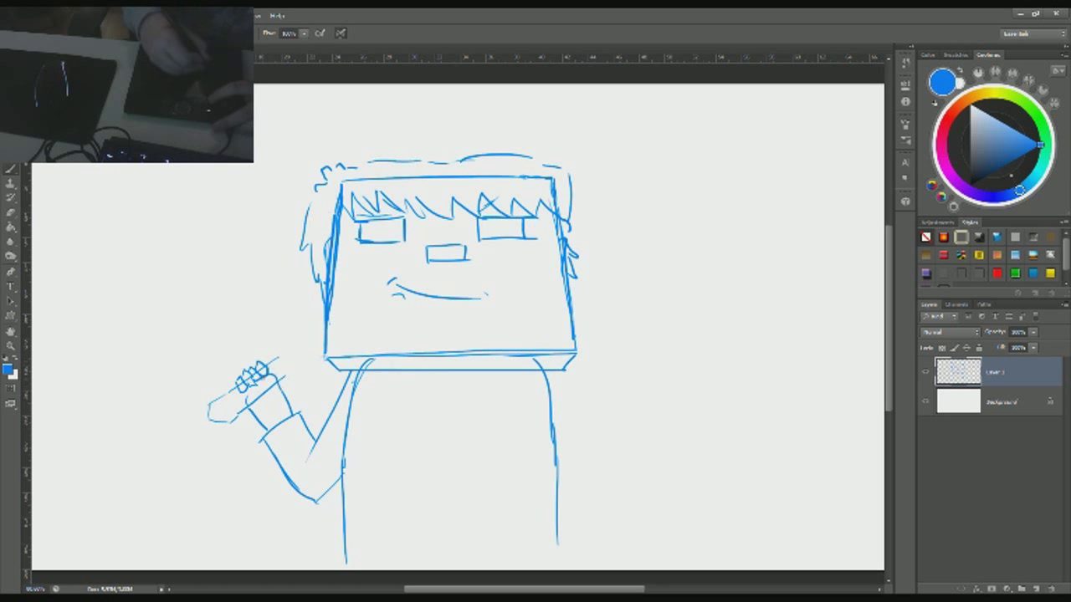
left_click_drag(191, 347, 194, 349)
left_click_drag(271, 384, 280, 399)
key("ctrl+d")
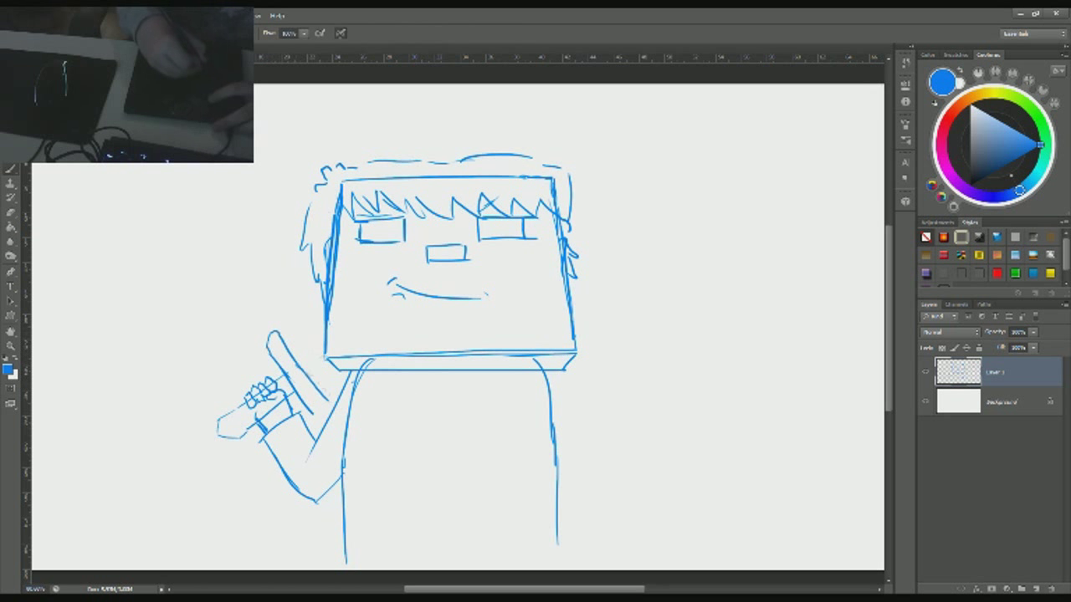
Step: Sketch the sword's crossguard and its blade passing behind the head with the tip sticking out, plus the hanging arm along the torso
left_click_drag(311, 381, 327, 420)
left_click_drag(298, 342, 338, 387)
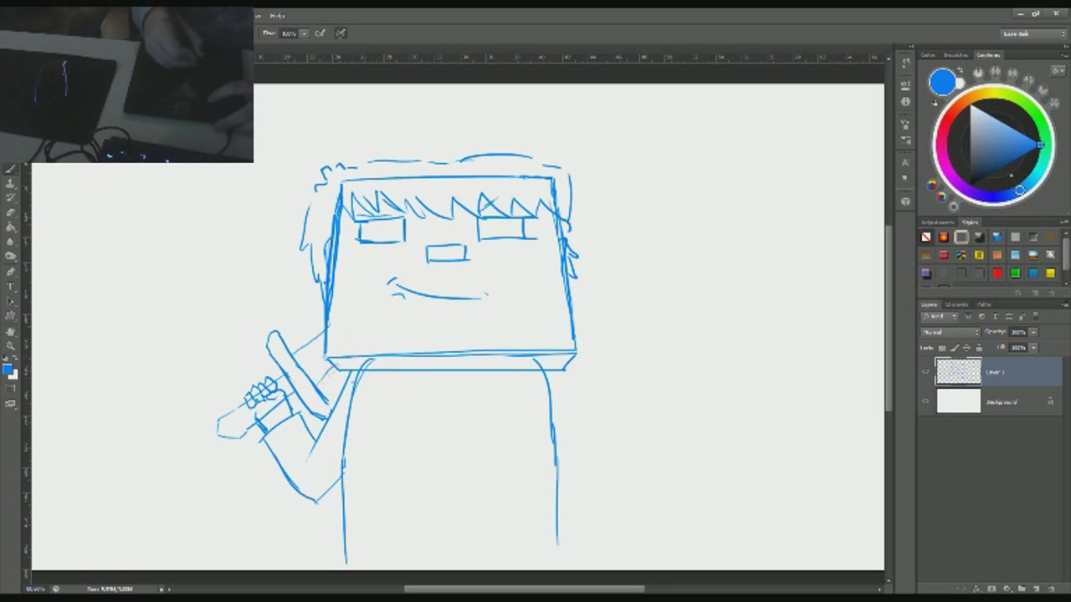
left_click_drag(548, 172, 328, 339)
key("ctrl+z")
left_click_drag(543, 173, 574, 152)
mouse_move(557, 211)
left_mouse_down()
mouse_move(600, 176)
mouse_move(612, 147)
left_mouse_up()
left_click_drag(551, 376, 554, 569)
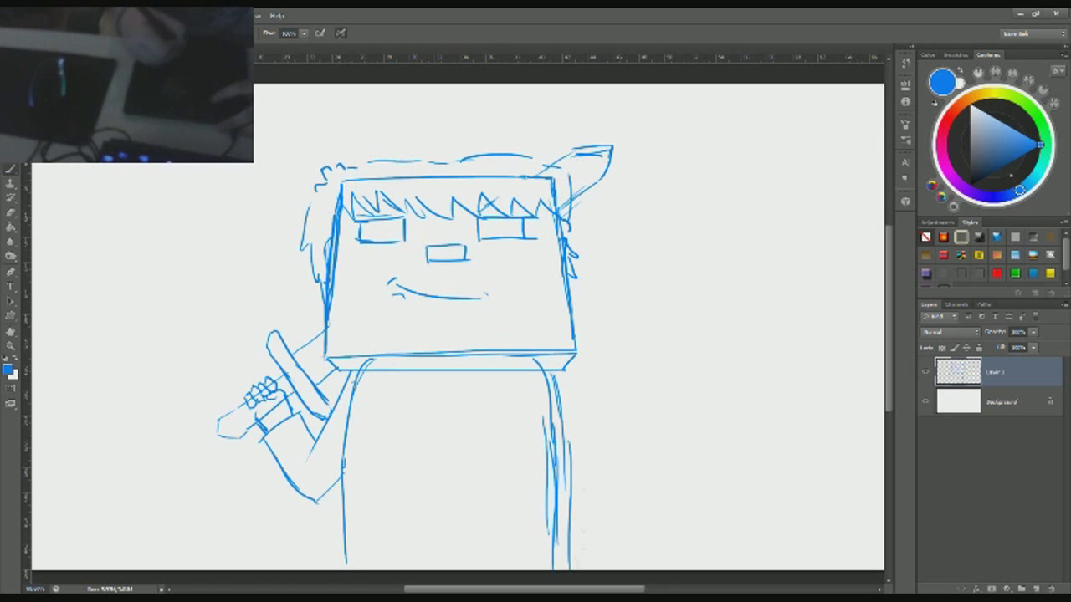
Step: Ink the head's front face and its narrow underside in black on a new layer by stroking straight-edged paths
left_click(1036, 588)
key("d")
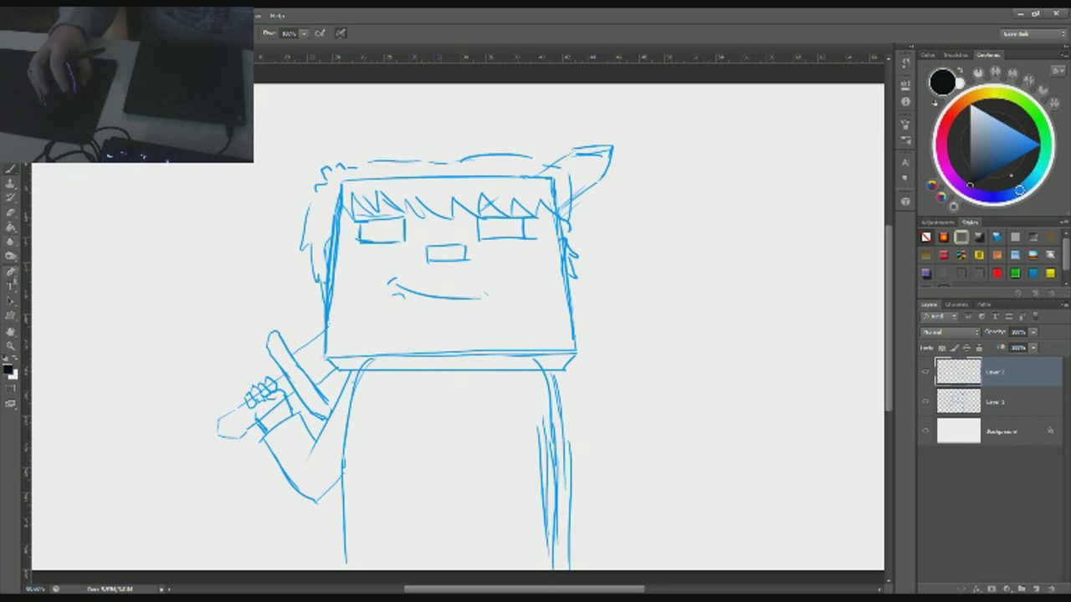
right_click(490, 329)
left_click(519, 393)
key("Return")
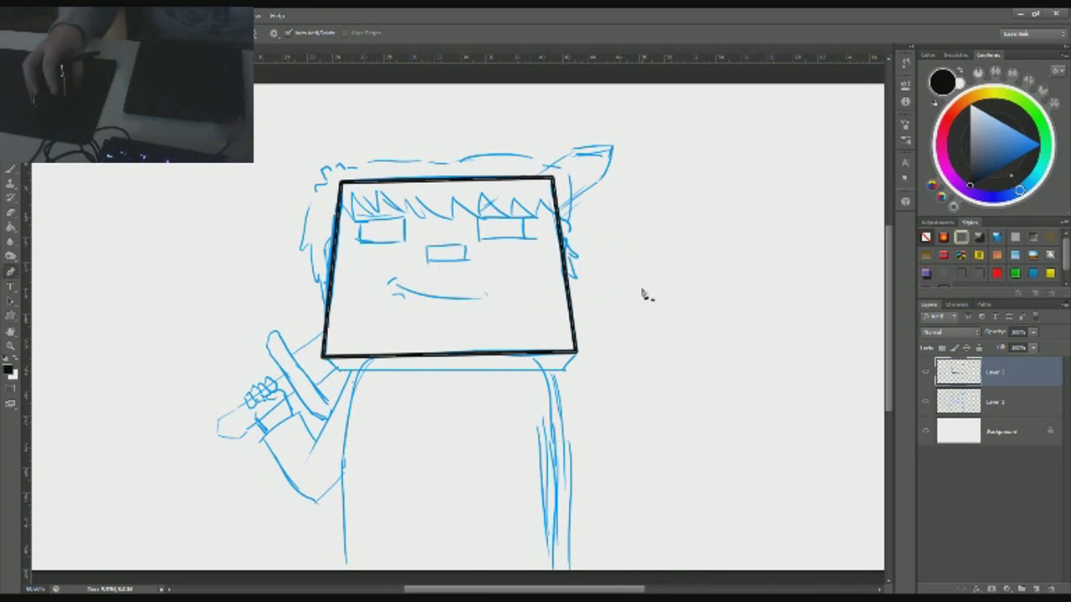
right_click(612, 368)
left_click(645, 189)
key("Return")
Step: Ink the outlines of both rectangular eyes with stroked paths over the sketch
key("ctrl+plus")
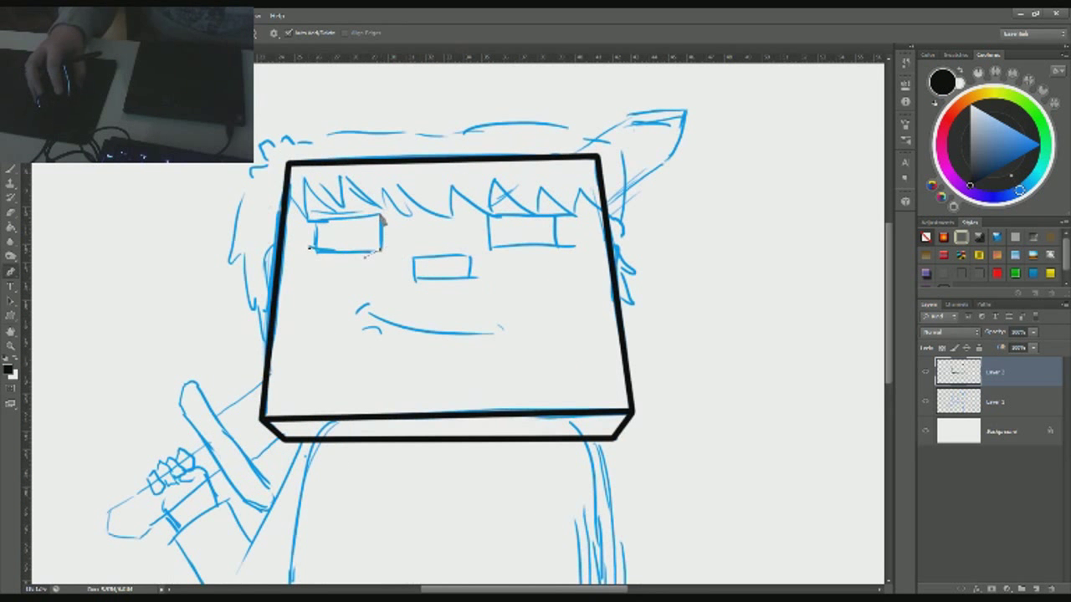
left_click_drag(312, 223, 311, 248)
left_click_drag(575, 247, 492, 251)
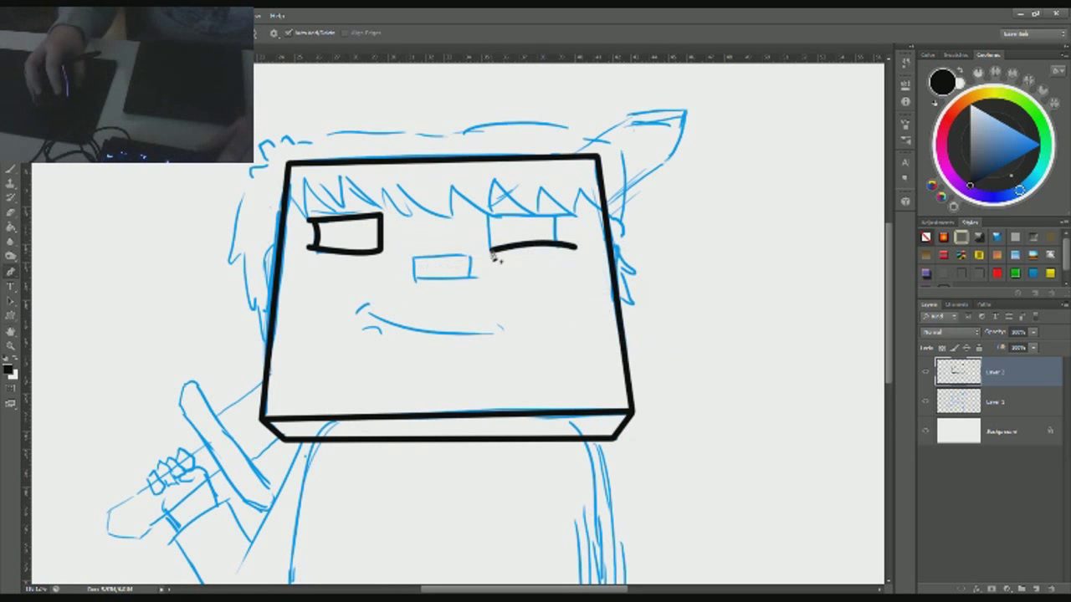
left_click_drag(570, 219, 490, 218)
Step: Ink the two slanted eyebrows and the rectangular nose over the sketch
key("ctrl+minus")
key("ctrl+plus")
left_click_drag(342, 179, 380, 208)
left_click_drag(492, 250, 533, 215)
left_click_drag(405, 313, 404, 310)
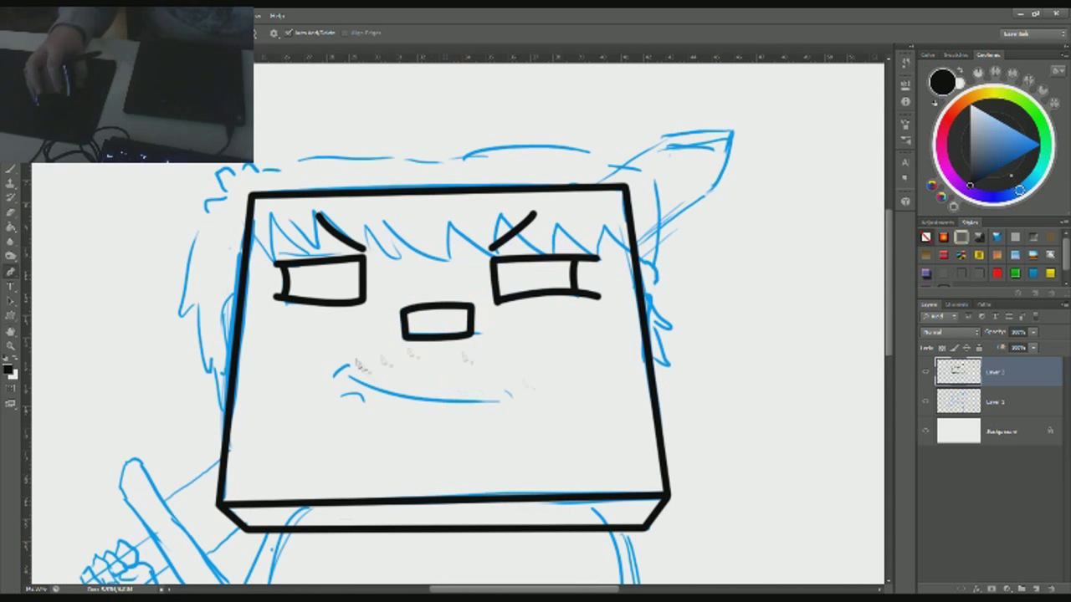
Step: Ink the smile as a tapered curve and add the small tapered crease below the left mouth corner
key("F2")
key("Return")
right_click(351, 383)
left_click(393, 186)
left_click(360, 387)
left_click(365, 422)
key("F2")
key("Return")
right_click(370, 358)
left_click(394, 175)
Step: Ink the small arc above the left mouth corner as a thin line
left_click(925, 401)
scroll(469, 334, "down", 3)
scroll(401, 284, "up", 3)
right_click(346, 293)
key("Escape")
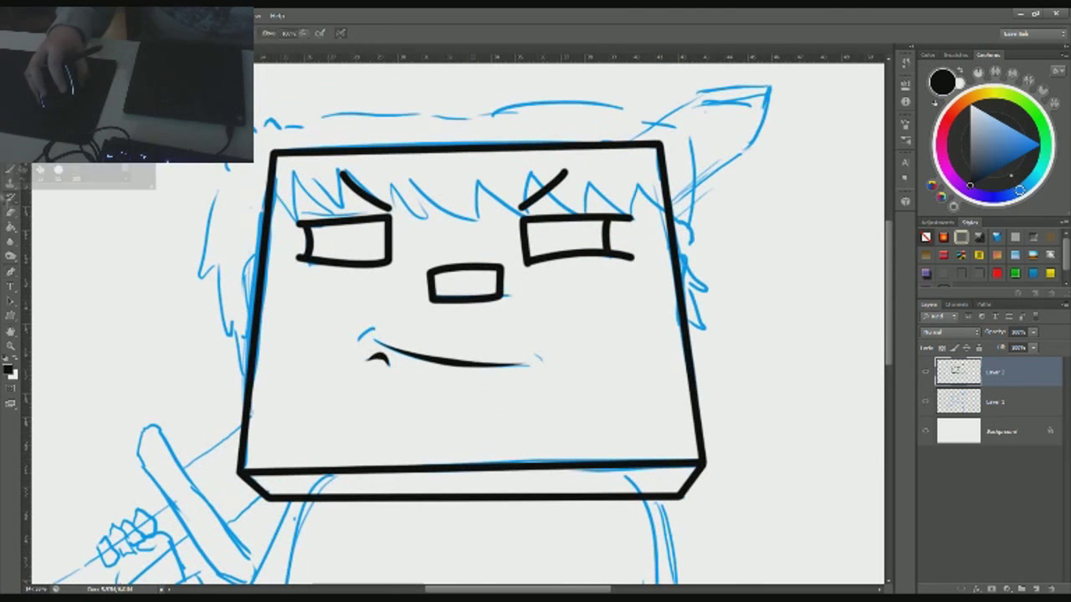
right_click(356, 327)
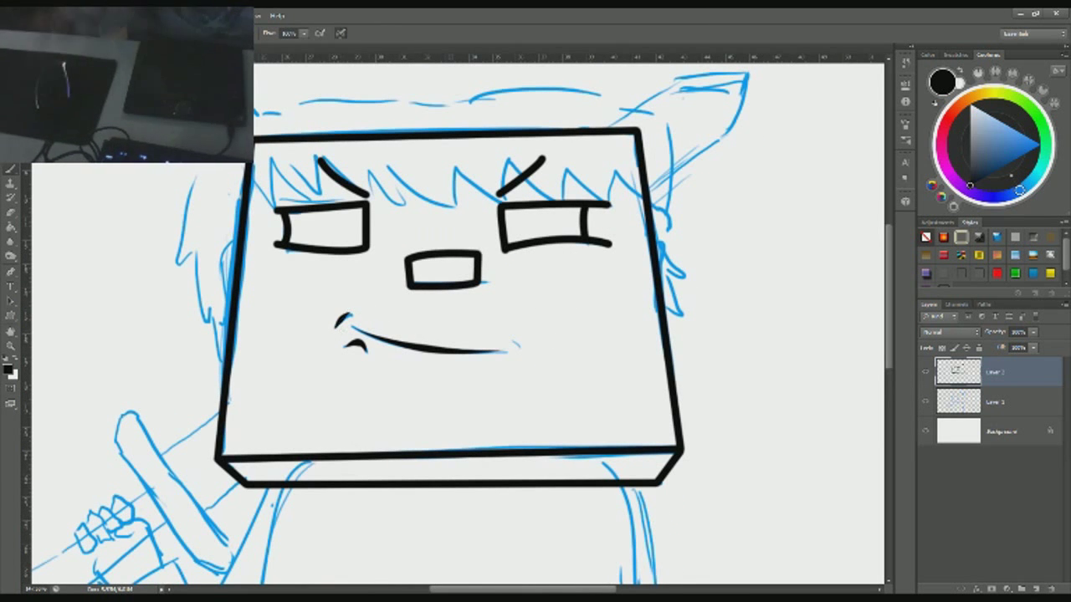
scroll(451, 318, "down", 1)
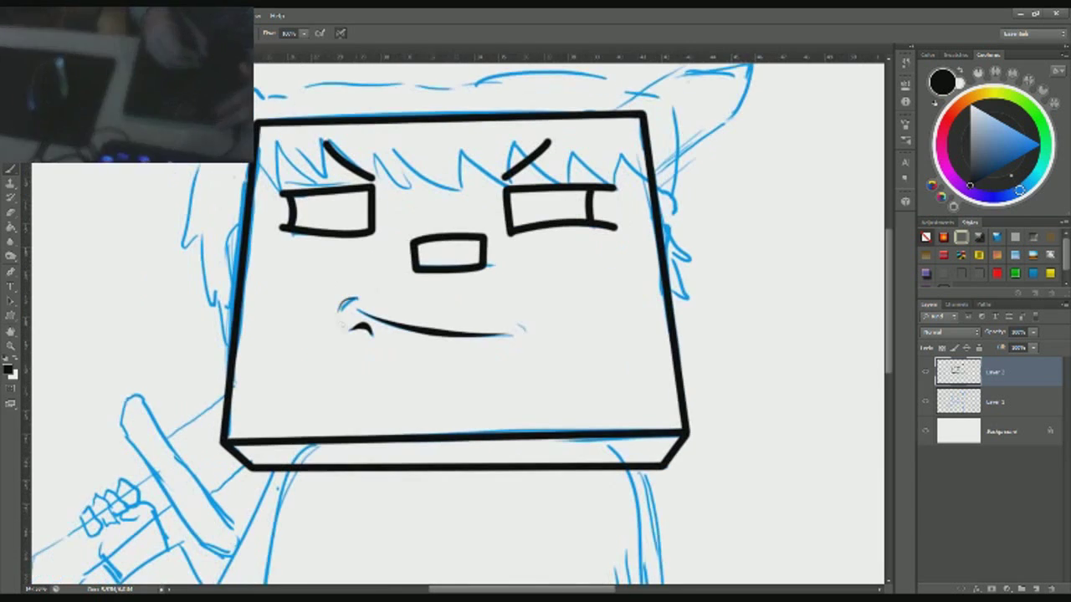
scroll(430, 310, "down", 5)
scroll(430, 311, "up", 4)
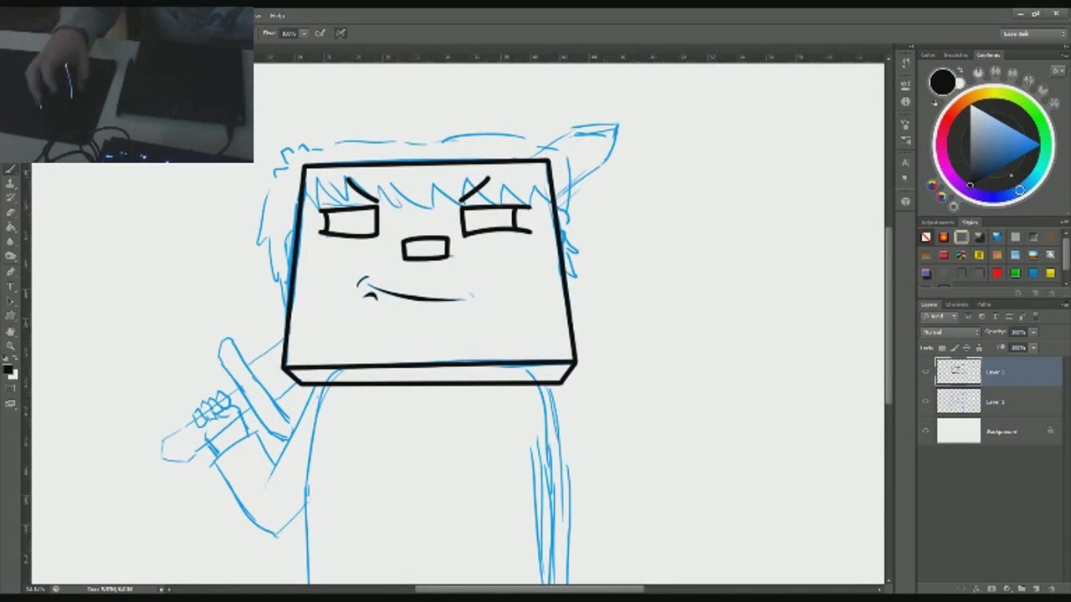
scroll(427, 276, "up", 2)
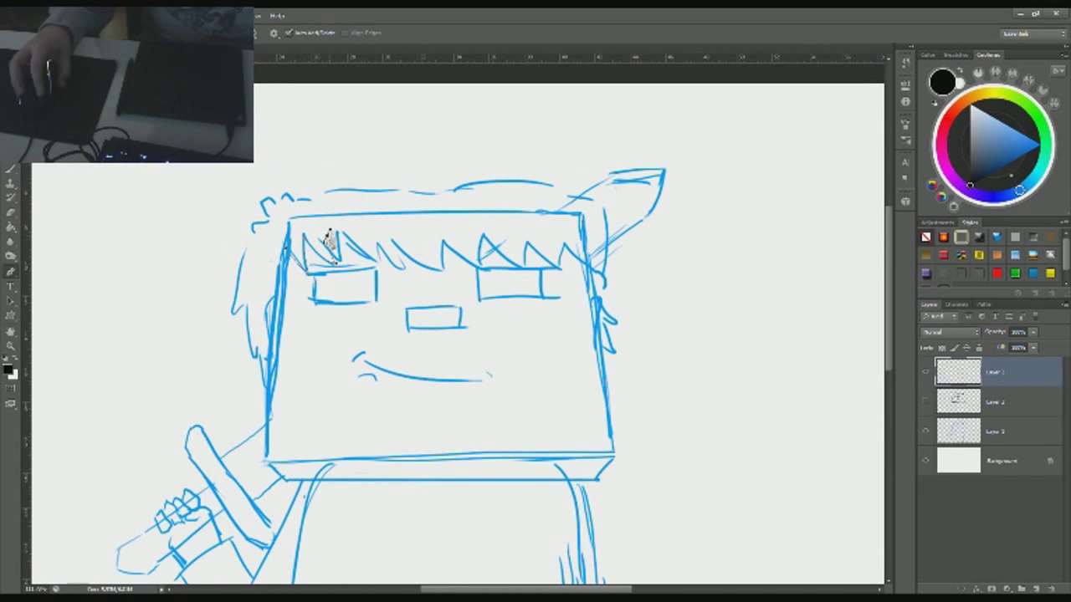
Step: Trace the zigzag fringe and the outer hair outline with the Pen tool on a separate layer and ink them
left_click(446, 240)
left_click(464, 269)
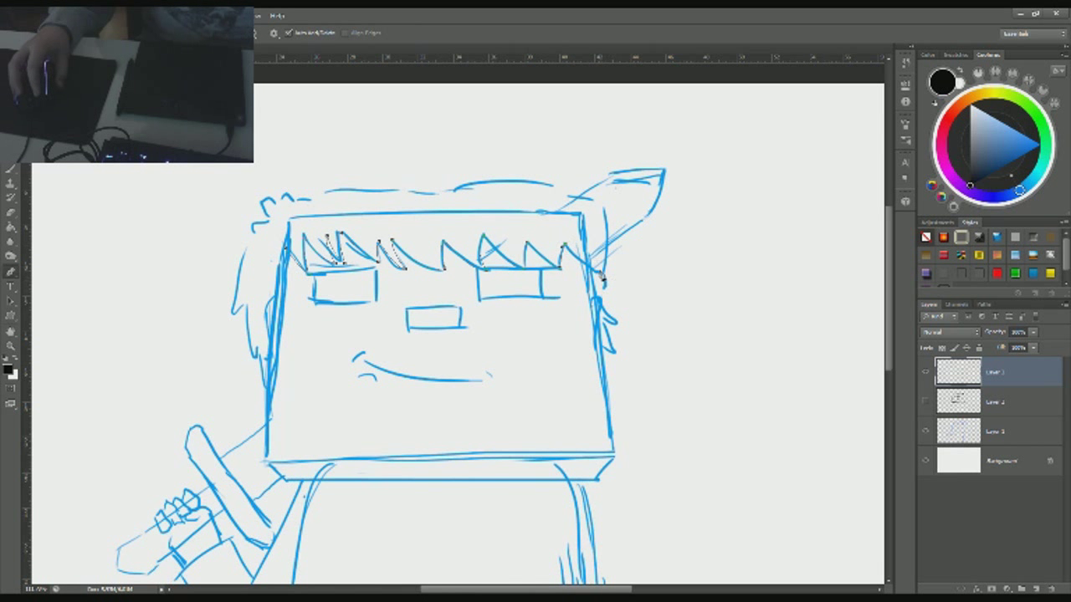
left_click_drag(464, 195, 327, 203)
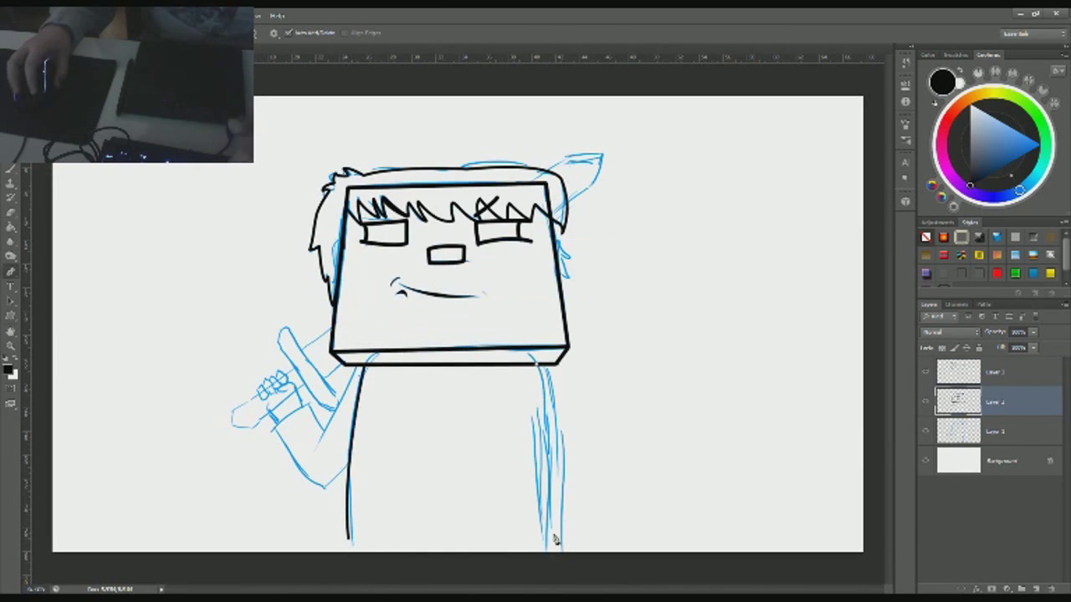
Step: Ink the torso's sides and the raised arm's sleeve with stroked paths, adding a small tapered crease at the inner elbow
right_click(385, 287)
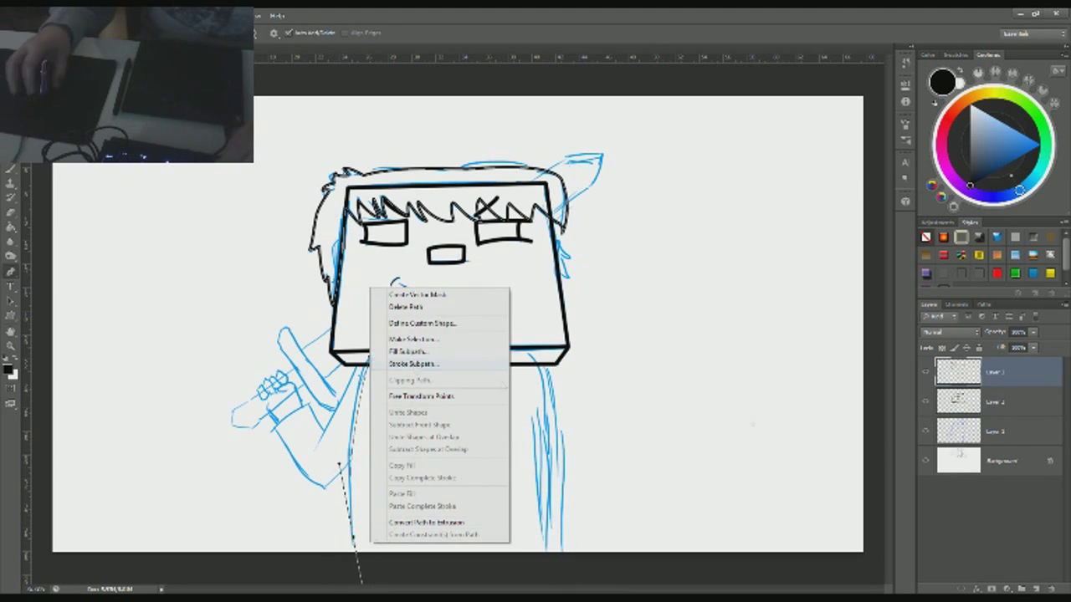
left_click(442, 363)
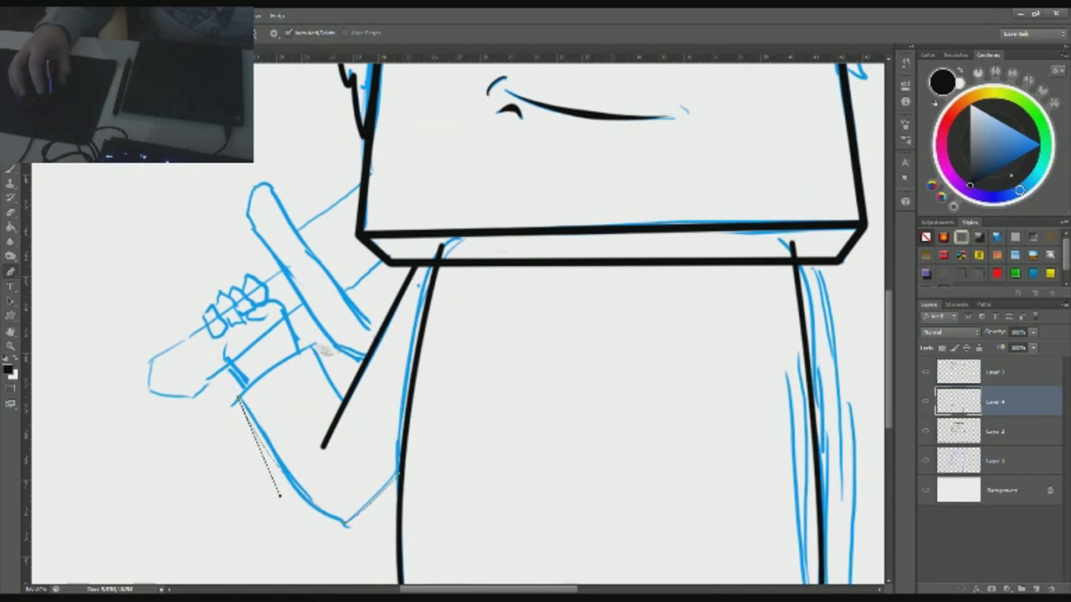
right_click(347, 146)
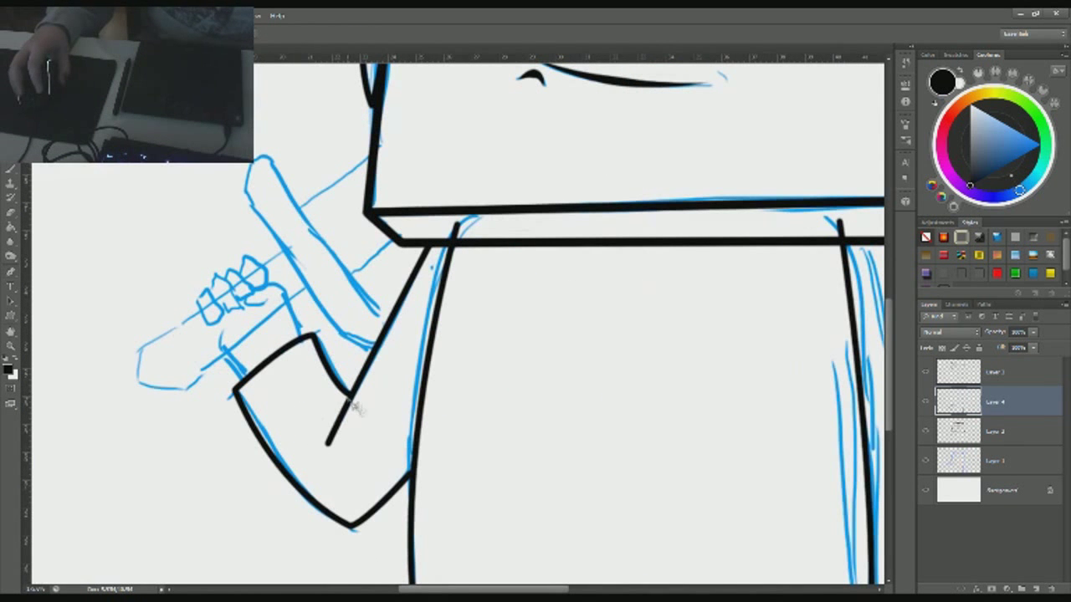
key("p")
left_click(314, 408)
left_click_drag(377, 420, 443, 433)
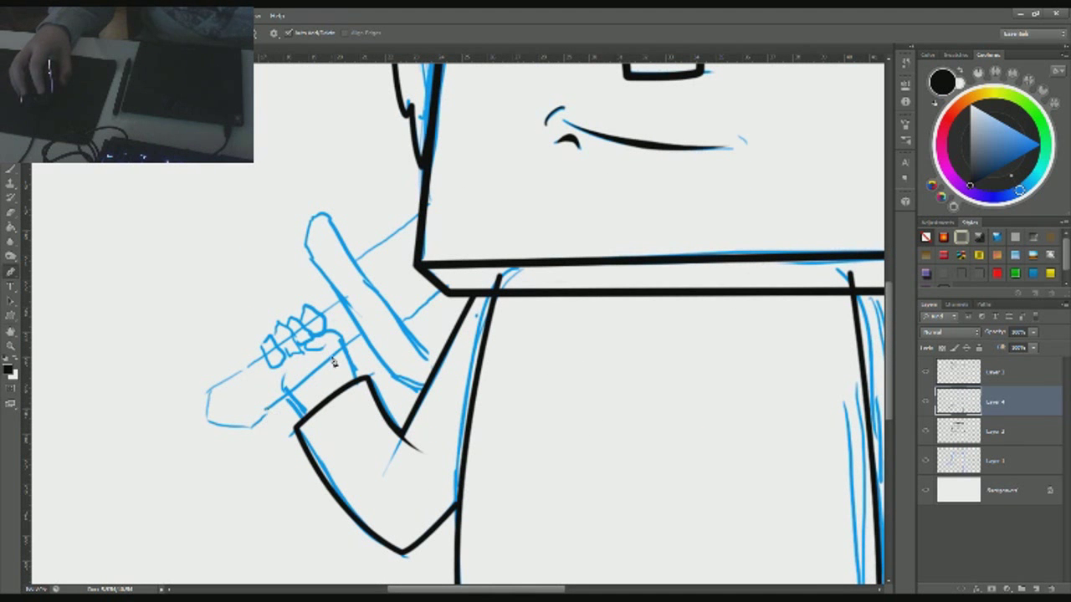
Step: Ink the sword handle's lower edge and the angular pommel
key("Return")
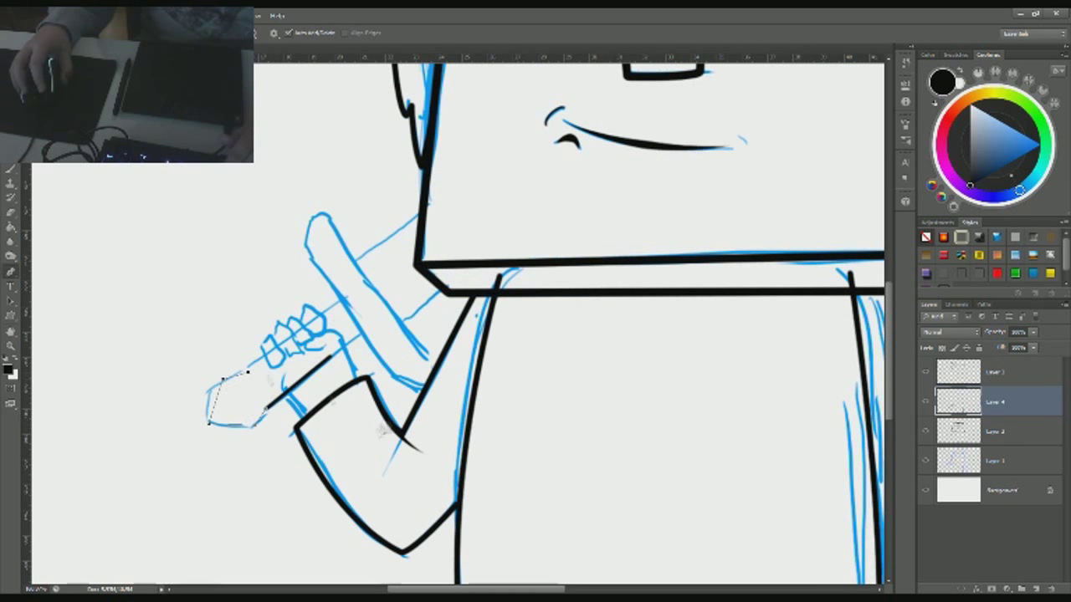
key("Return")
key("Return")
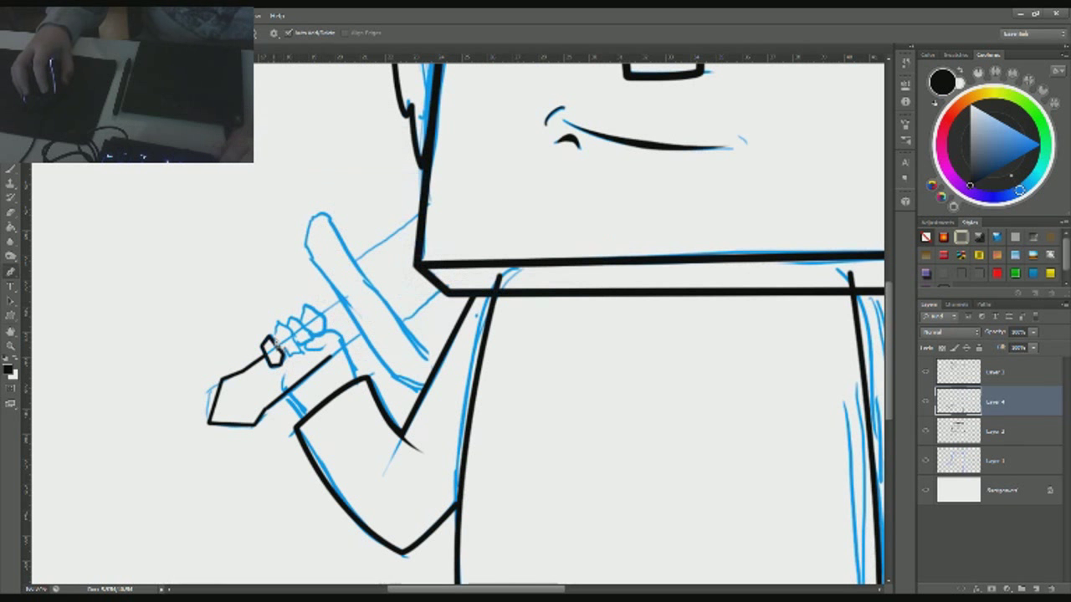
Step: Ink the four fingers wrapped around the sword handle
right_click(308, 337)
left_click(368, 469)
right_click(309, 351)
left_click(325, 321)
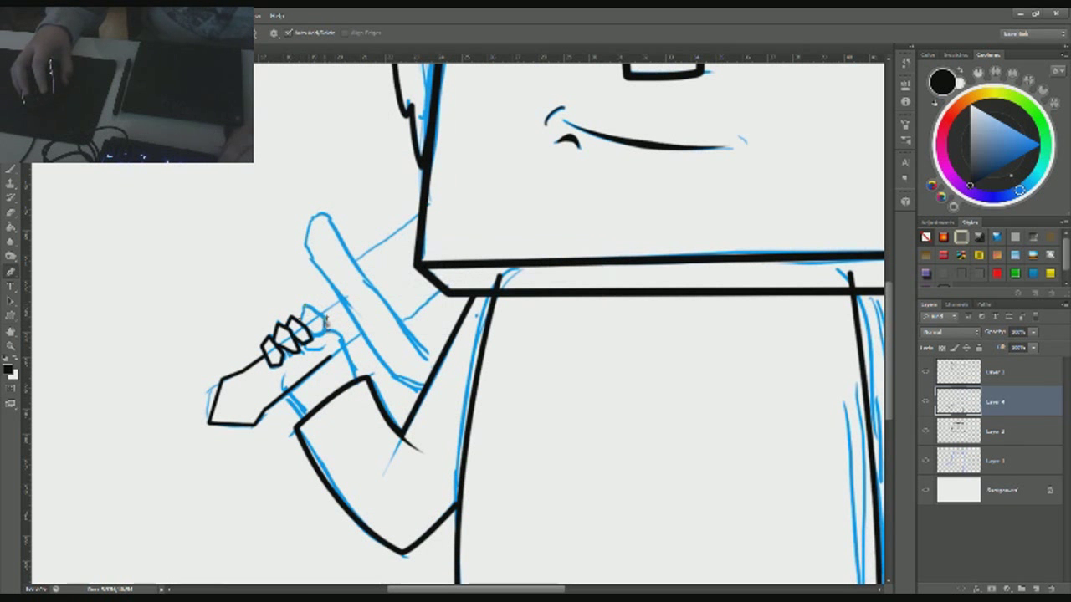
key("ctrl+z")
key("ctrl+z")
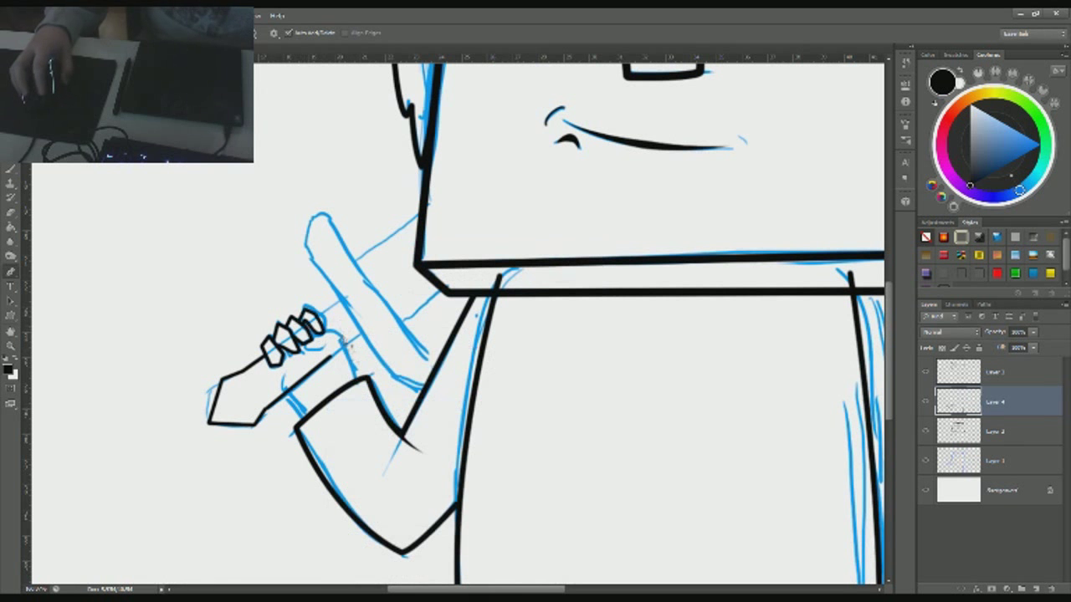
Step: Ink the thumb and the back of the hand down to the sleeve cuff
right_click(345, 354)
left_click(418, 410)
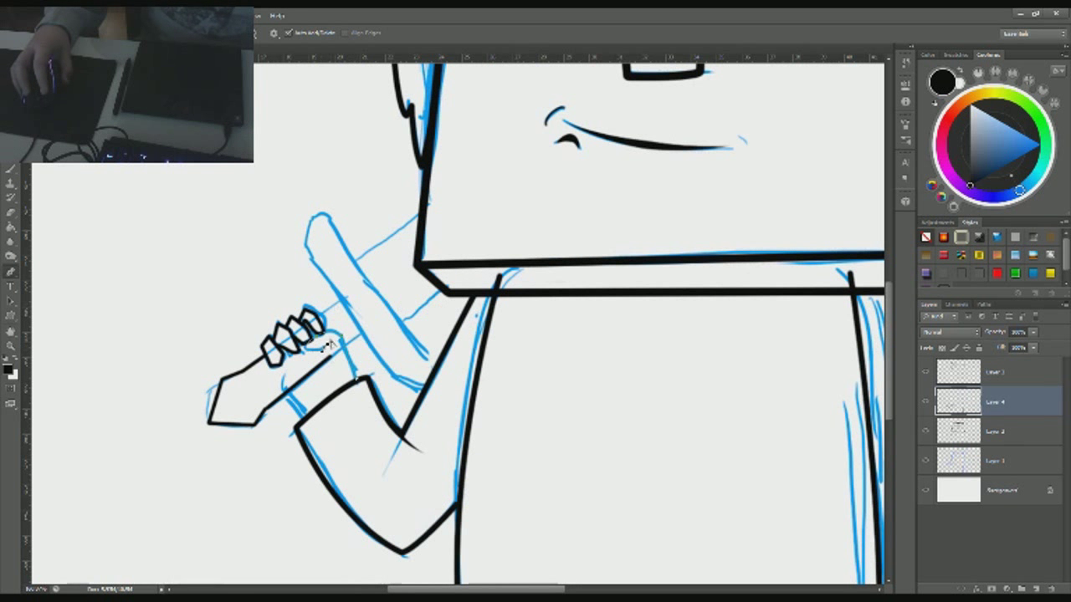
key("Return")
key("ctrl+minus")
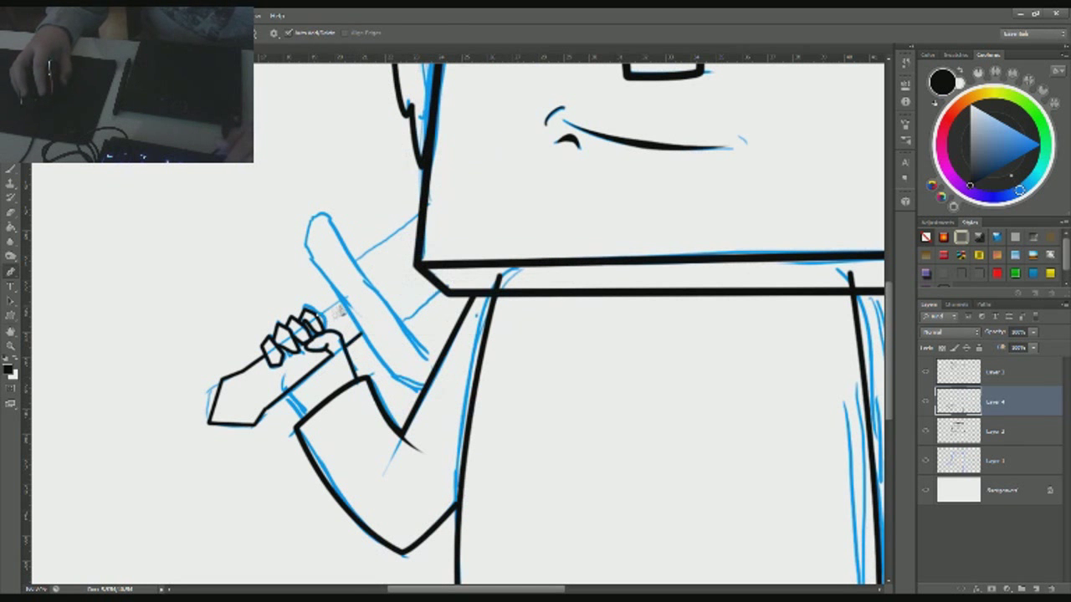
Step: Ink the rounded crossguard and the blade's upper edge up to the head
key("ctrl+minus")
key("ctrl+minus")
left_click(926, 461)
scroll(355, 375, "up", 5)
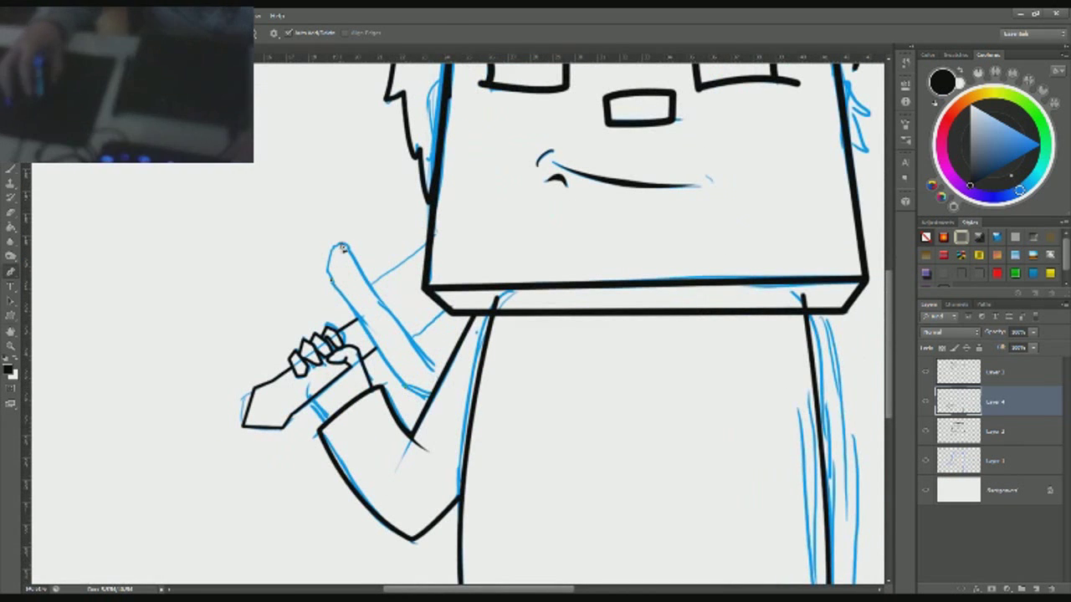
right_click(429, 409)
left_click(441, 261)
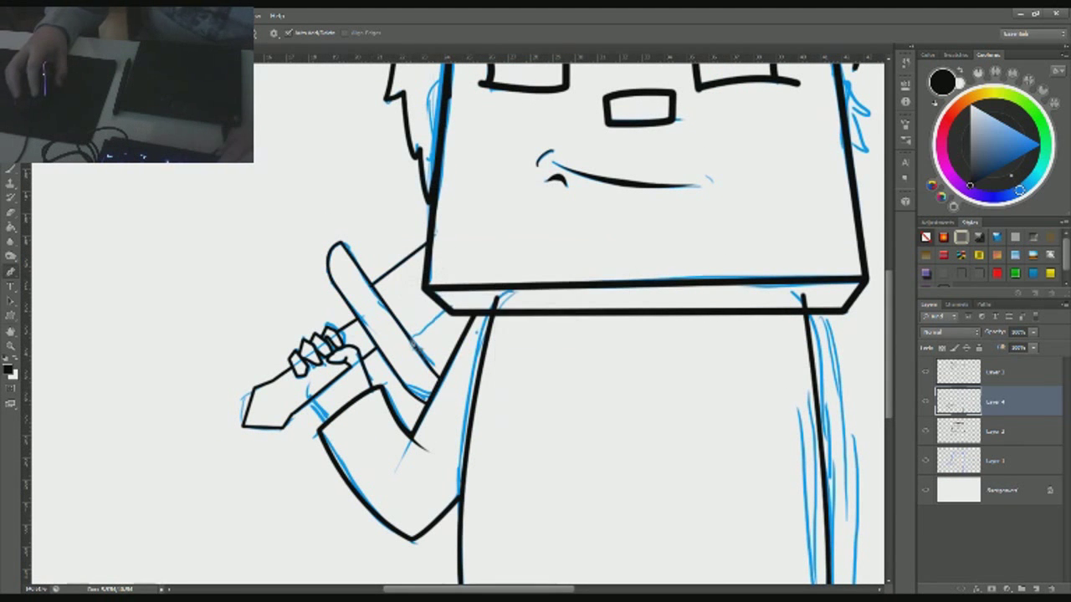
Step: Ink the blade's lower edge, its short centre line and the closing edges of the pommel
scroll(416, 299, "down", 4)
scroll(591, 297, "up", 5)
right_click(354, 110)
scroll(353, 110, "down", 4)
scroll(394, 157, "up", 4)
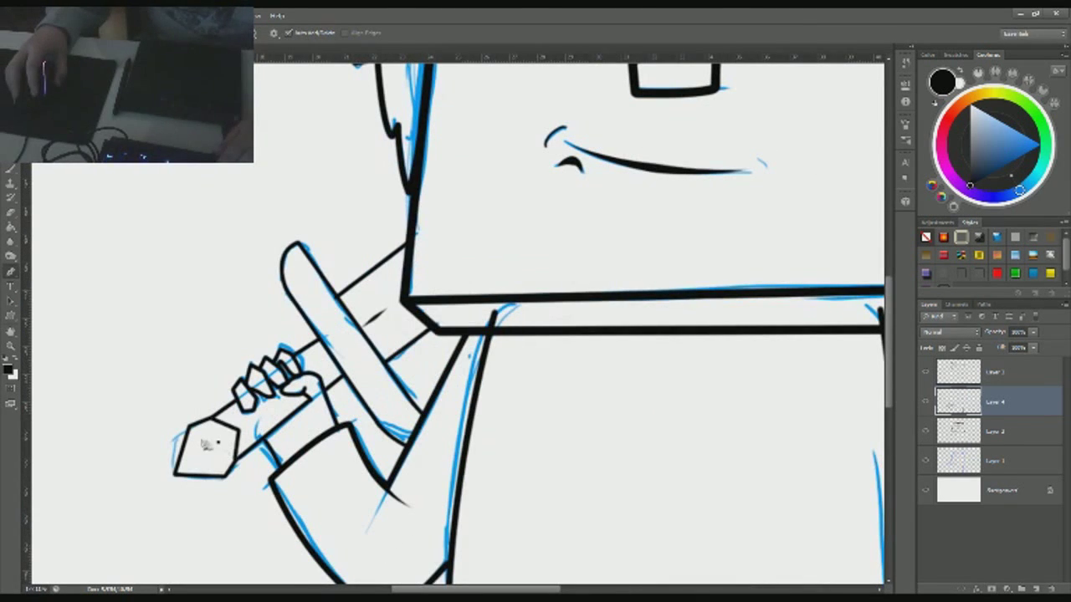
Step: Ink the small square inside the pommel and the blade tip sticking out behind the head
scroll(216, 450, "down", 4)
scroll(550, 267, "up", 5)
scroll(650, 251, "down", 3)
scroll(364, 318, "up", 3)
Step: Ink the vertical iris lines inside both eyes
right_click(387, 299)
left_click(426, 369)
scroll(452, 276, "up", 1)
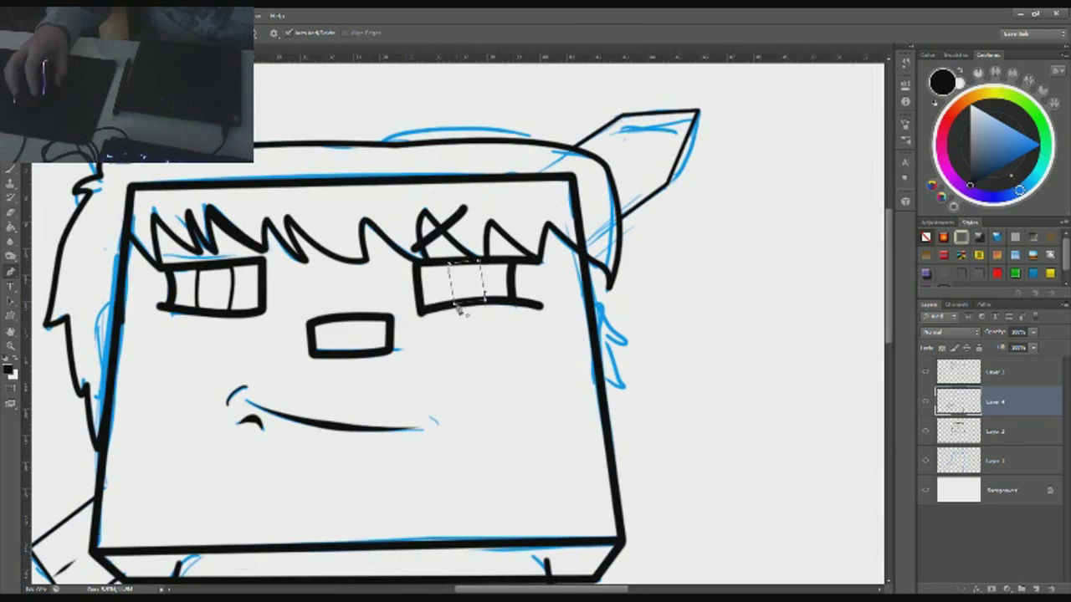
key("alt+BackSpace")
Step: Ink the hanging arm's edge along the right side of the torso
scroll(469, 297, "down", 4)
scroll(442, 269, "up", 3)
scroll(522, 257, "down", 3)
scroll(536, 352, "up", 3)
scroll(602, 248, "down", 3)
scroll(569, 422, "up", 1)
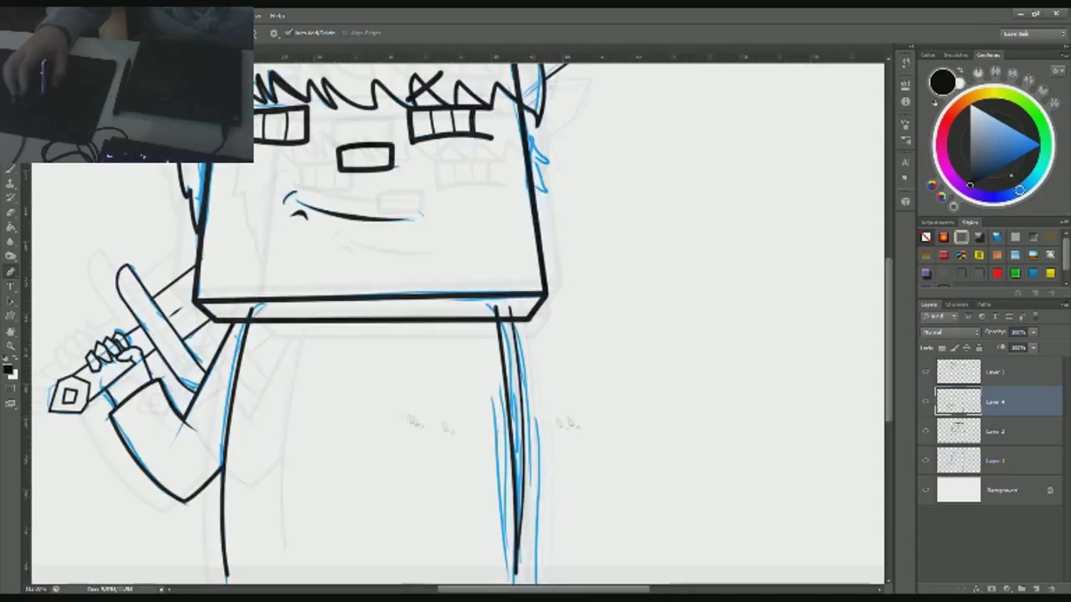
Step: Ink the jacket's two curved collar lines meeting at mid-chest and the centre line running down from them
scroll(440, 242, "down", 3)
scroll(540, 164, "up", 2)
right_click(454, 257)
left_click(494, 320)
scroll(502, 334, "up", 1)
Step: Ink the slanted pocket line on the right half of the jacket and the neckline under the head
left_click(493, 356)
left_click(534, 420)
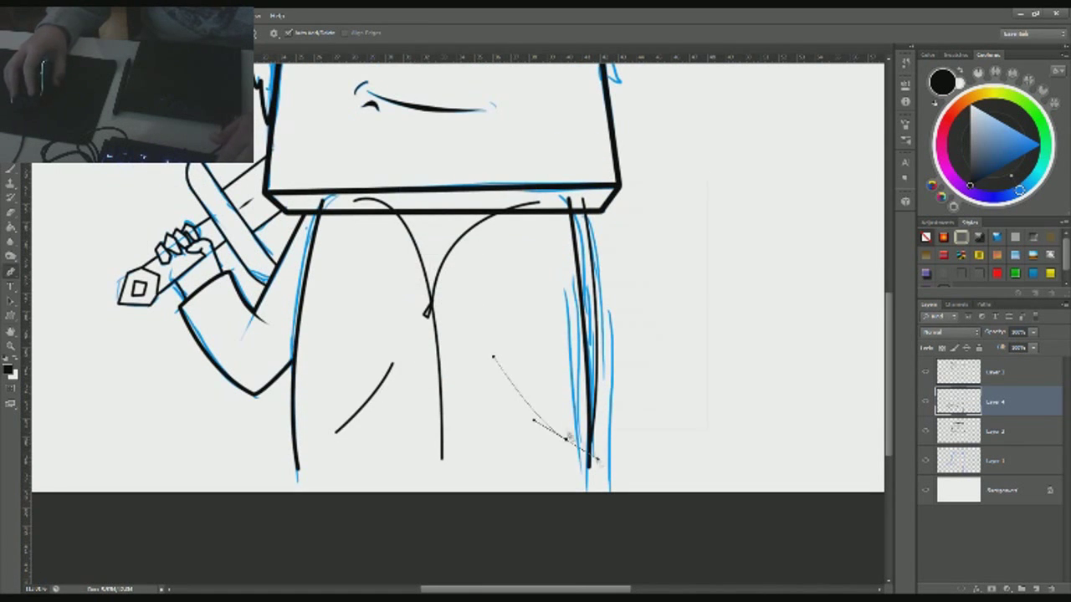
scroll(567, 435, "up", 2)
right_click(344, 308)
left_click(384, 371)
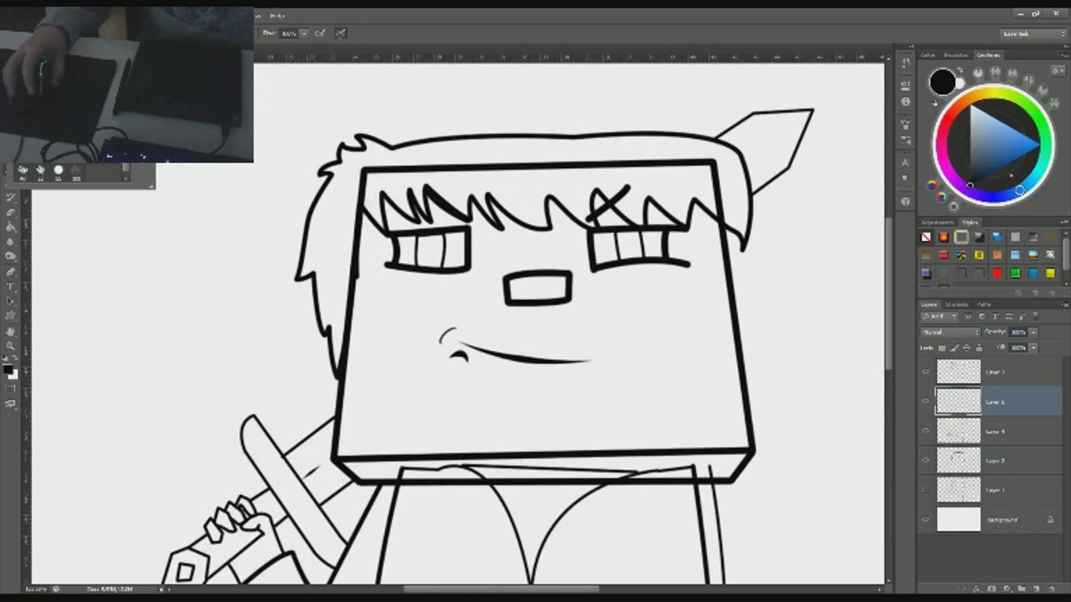
Step: Name the two upper layers Hair and Hair Color, and fill the hair's hanging side lock with brown on Hair Color
left_click(992, 161)
mouse_move(329, 291)
left_mouse_down()
mouse_move(324, 325)
mouse_move(306, 251)
mouse_move(339, 180)
left_mouse_up()
left_click(995, 373)
left_click(993, 402)
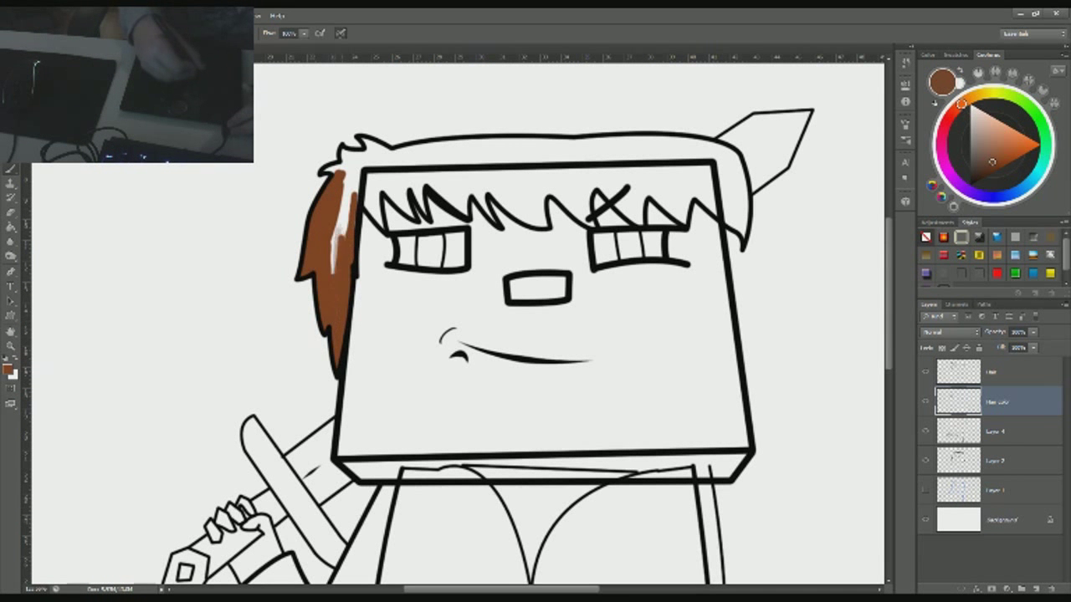
left_click_drag(338, 272, 345, 177)
Step: Hide the two other line-art layers and fill the fringe and the tuft above it with the same brown
left_click_drag(924, 431, 925, 460)
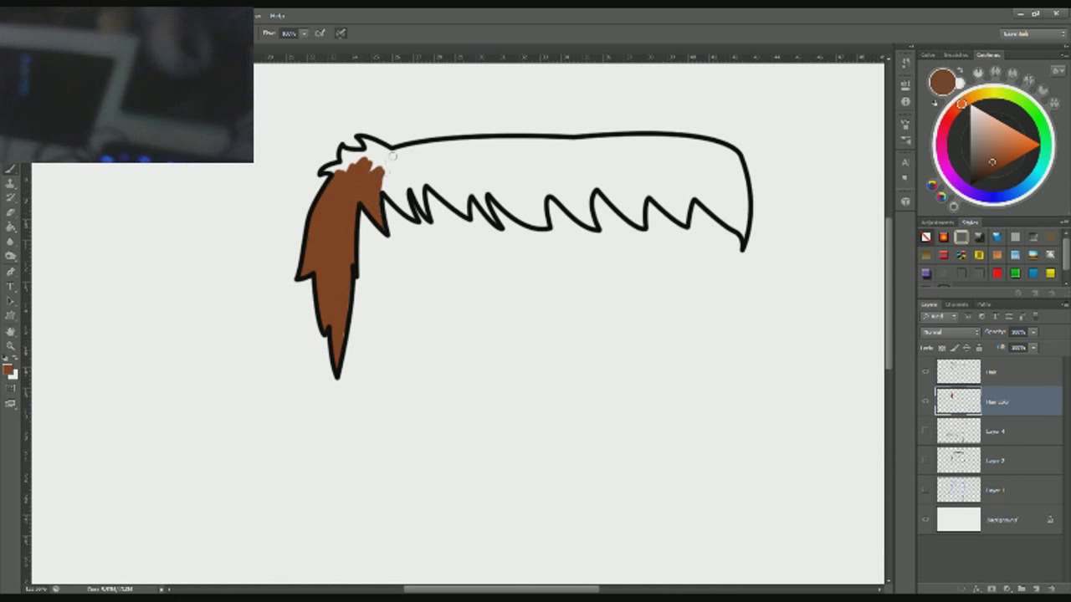
left_click_drag(377, 171, 495, 154)
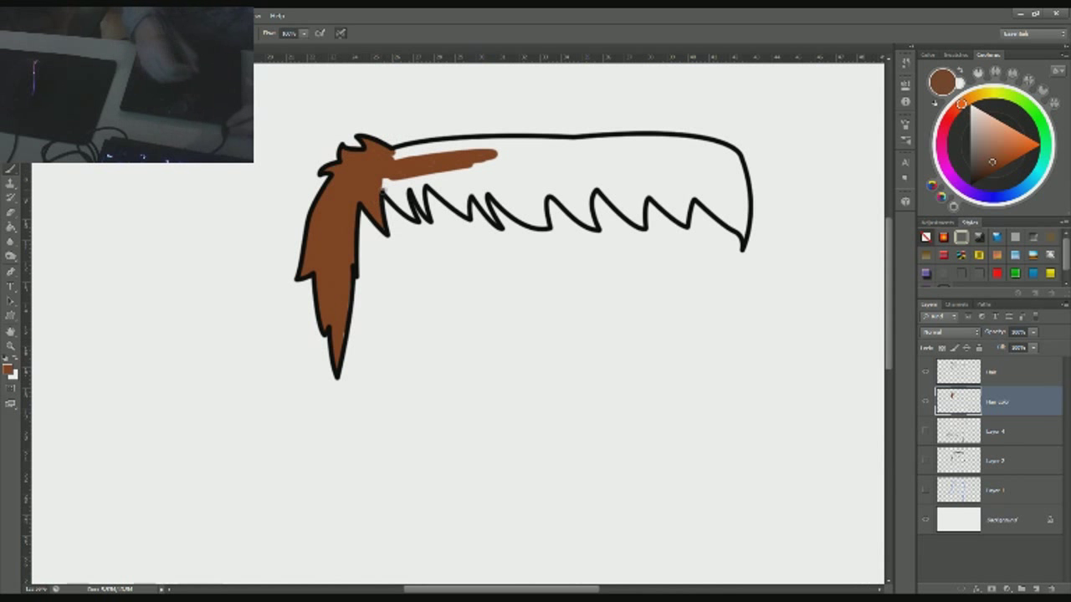
mouse_move(390, 181)
left_mouse_down()
mouse_move(416, 201)
mouse_move(423, 157)
mouse_move(481, 152)
mouse_move(447, 197)
left_mouse_up()
left_click_drag(506, 163, 544, 194)
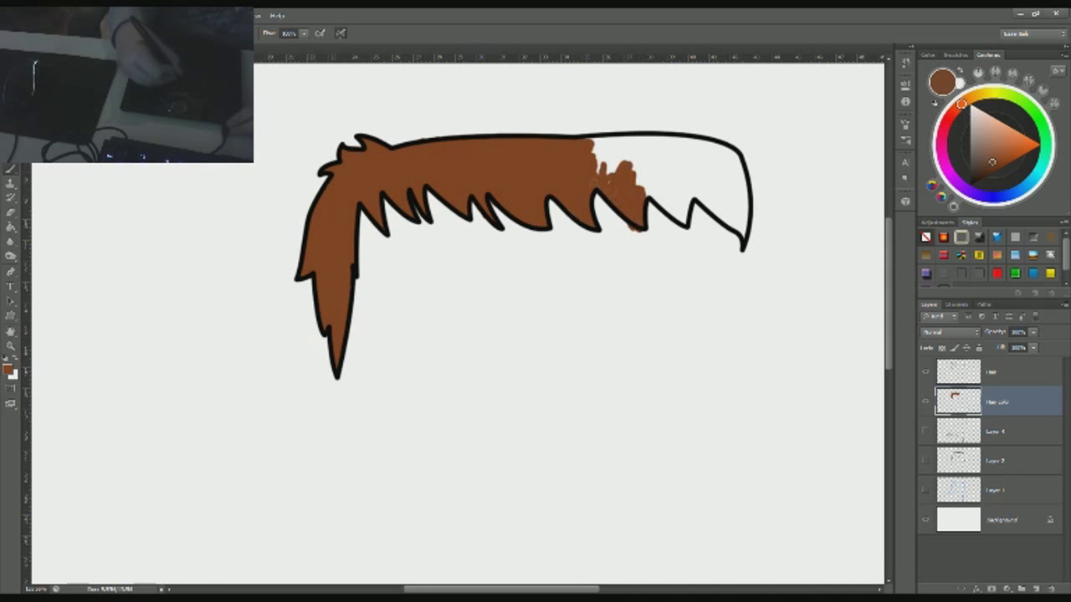
left_click_drag(635, 151, 688, 179)
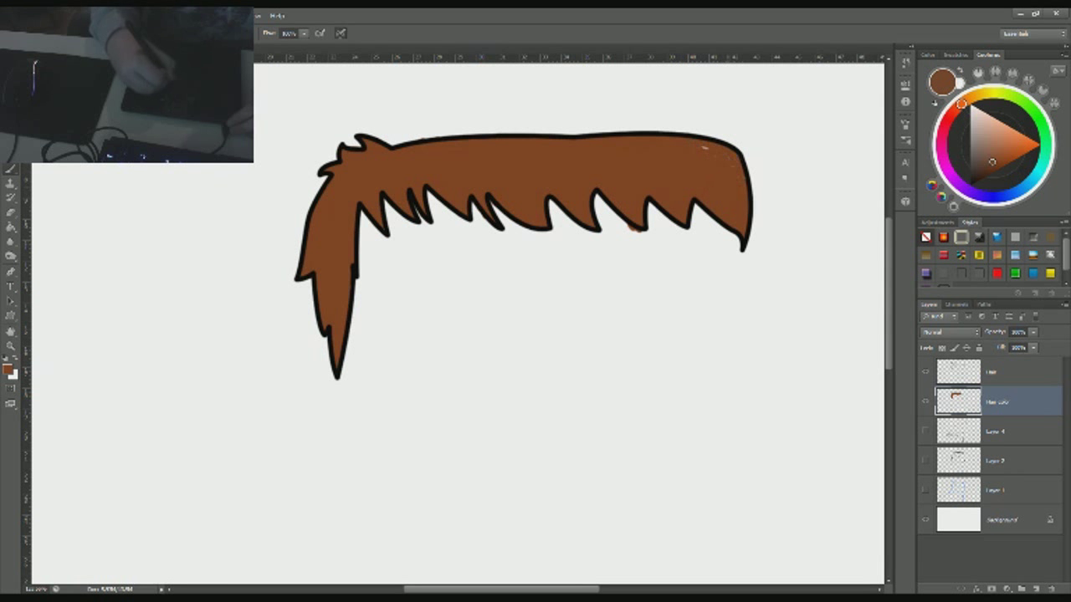
Step: Show the other line-art layers around the filled hair, and hide them again
left_click(924, 431)
left_click(924, 461)
key("ctrl+minus")
left_click(925, 461)
left_click(925, 432)
Step: Shade the hair with a black-to-transparent gradient, darkest at the side lock, on a new reduced-opacity layer clipped to the hair colour
key("ctrl+shift+alt+n")
left_click(10, 227)
left_click_drag(276, 251, 728, 251)
key("x")
key("b")
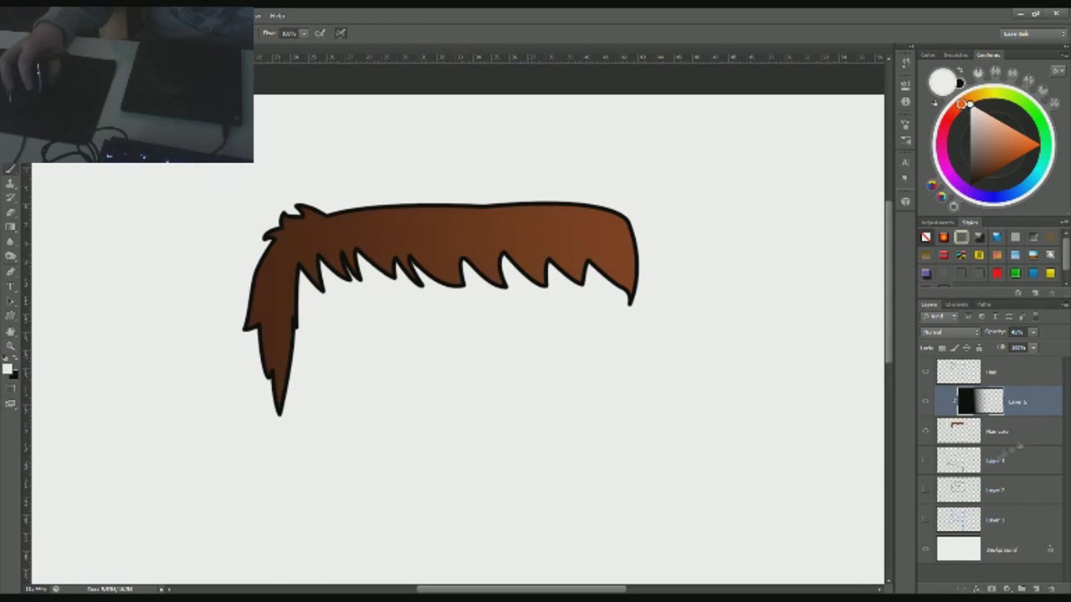
Step: Paint thin pale peach highlights along the fringe tips and side lock on a new layer above the gradient
key("alt+bracketleft")
key("alt+bracketright")
key("ctrl+shift+alt+n")
left_click(989, 133)
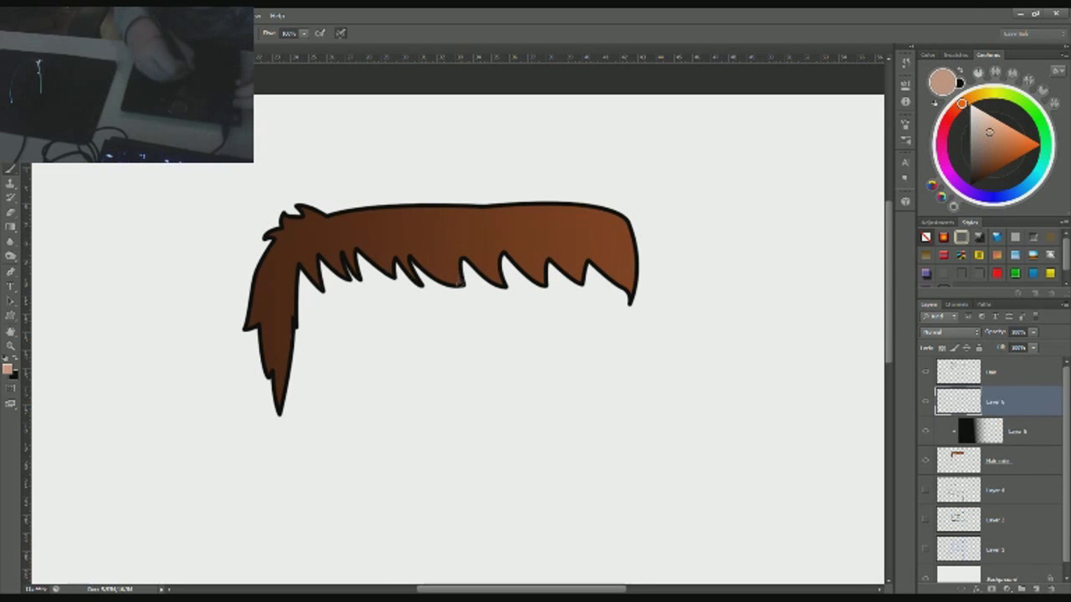
left_click_drag(500, 261, 503, 283)
left_click_drag(579, 266, 584, 280)
left_click_drag(407, 260, 412, 277)
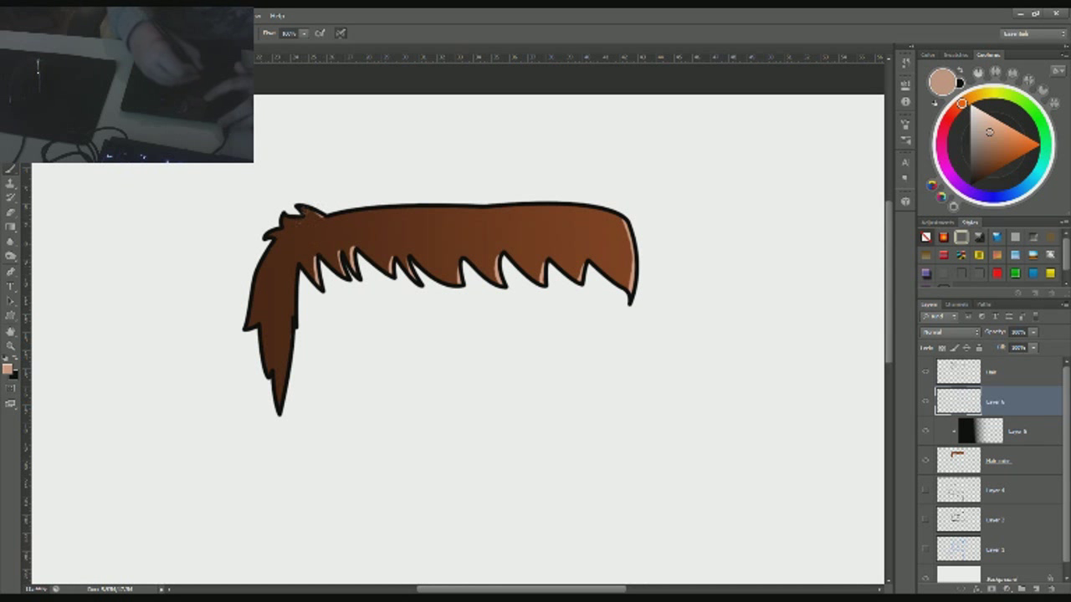
left_click_drag(289, 362, 280, 409)
Step: Paint short dark brown and pale peach strand strokes across the hair
left_click(974, 175)
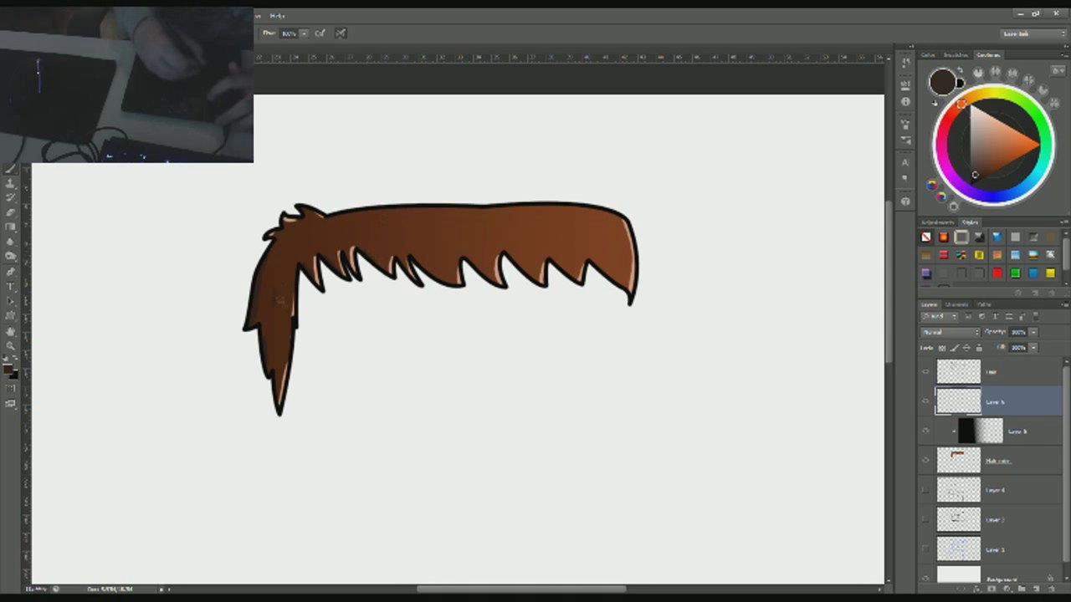
left_click_drag(565, 235, 567, 251)
left_click(989, 132)
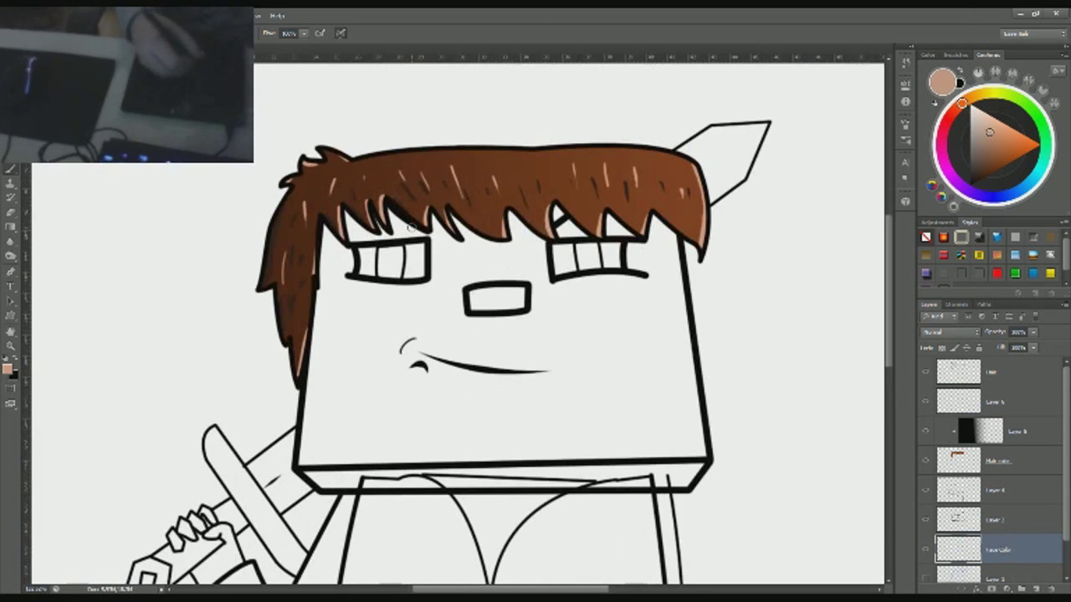
Step: Fill the block head's front and underside with a peach skin tone on the Face Color layer
left_click_drag(410, 226, 344, 198)
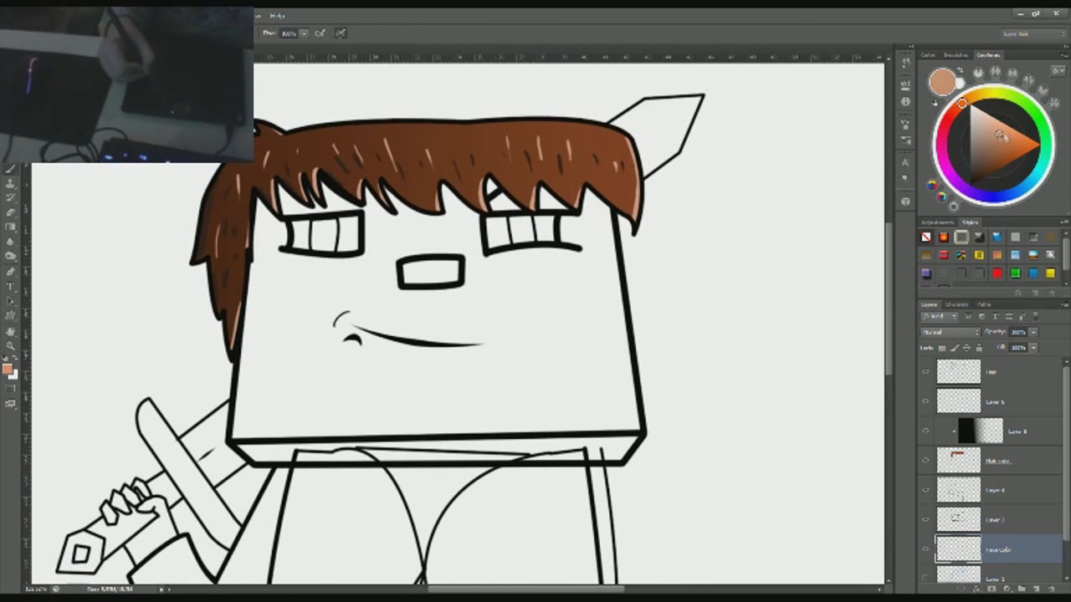
mouse_move(280, 401)
left_mouse_down()
mouse_move(586, 335)
mouse_move(586, 209)
left_mouse_up()
mouse_move(624, 415)
left_mouse_down()
mouse_move(335, 414)
mouse_move(247, 343)
mouse_move(276, 201)
mouse_move(435, 251)
left_mouse_up()
mouse_move(247, 448)
left_mouse_down()
mouse_move(318, 456)
mouse_move(636, 444)
left_mouse_up()
Step: Paint the whites of both eyes, and fill the irises with brown sampled from the hair
left_click(16, 359)
mouse_move(300, 234)
left_mouse_down()
mouse_move(329, 236)
mouse_move(358, 233)
left_mouse_up()
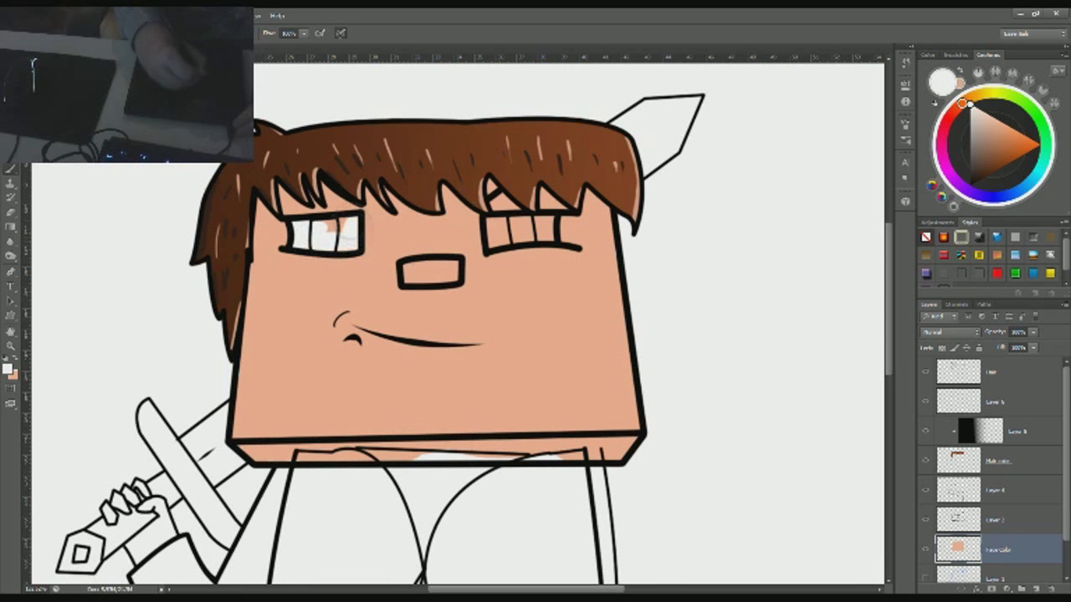
left_click_drag(519, 227, 556, 227)
left_click(362, 141, "alt")
left_click_drag(311, 221, 329, 244)
Step: Make Layer 4 active and reset the colours to black and white
scroll(460, 335, "up", 5)
key("x")
scroll(460, 334, "down", 3)
left_click(918, 476)
key("x")
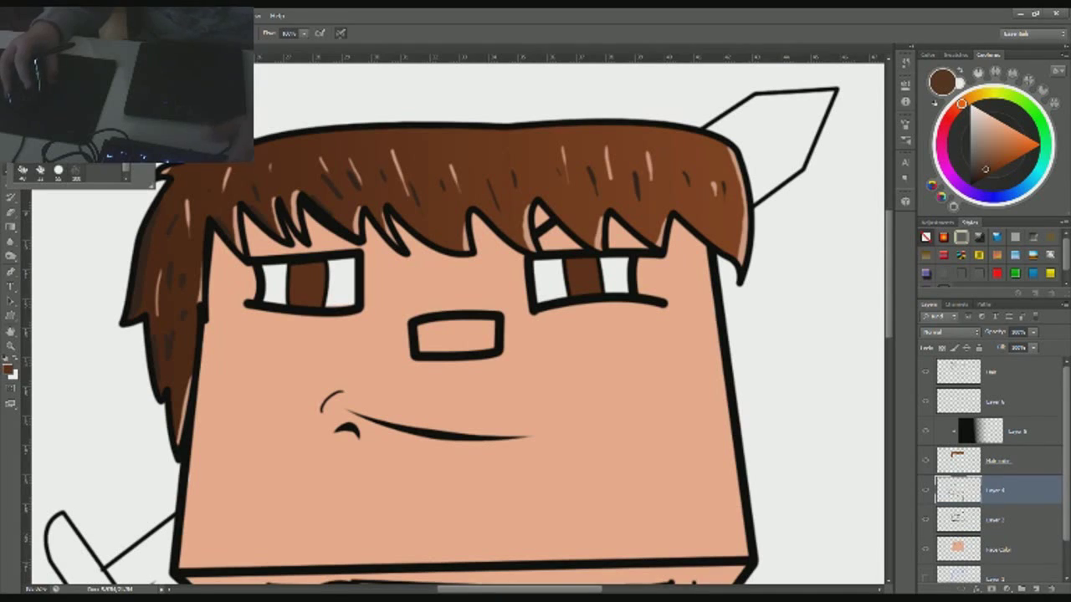
key("d")
key("p")
right_click(321, 288)
key("Escape")
scroll(380, 299, "up", 1)
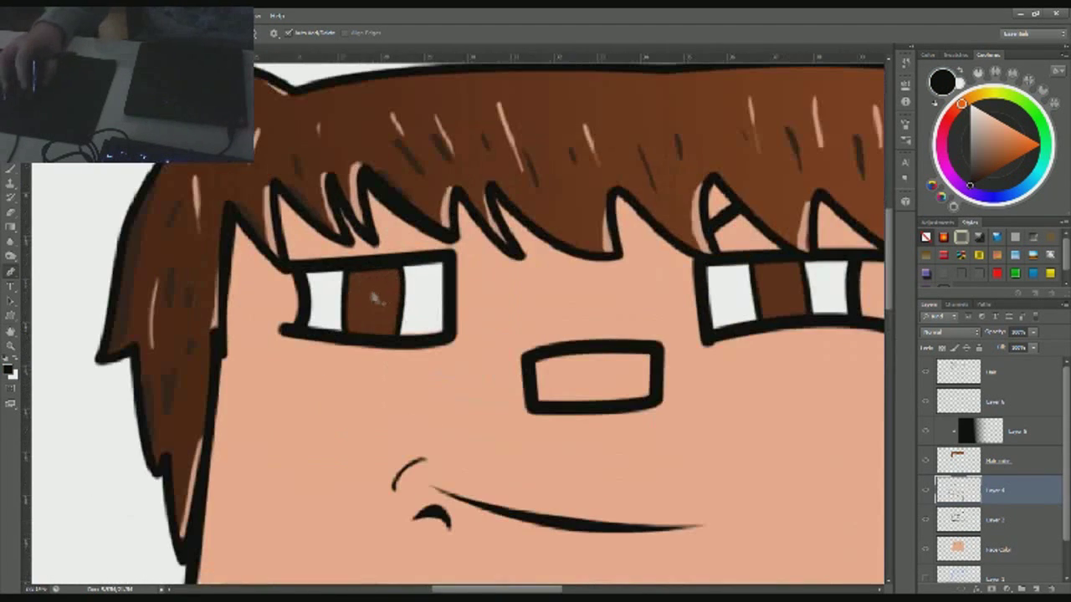
scroll(372, 305, "down", 4)
scroll(328, 312, "up", 3)
key("b")
scroll(504, 247, "down", 2)
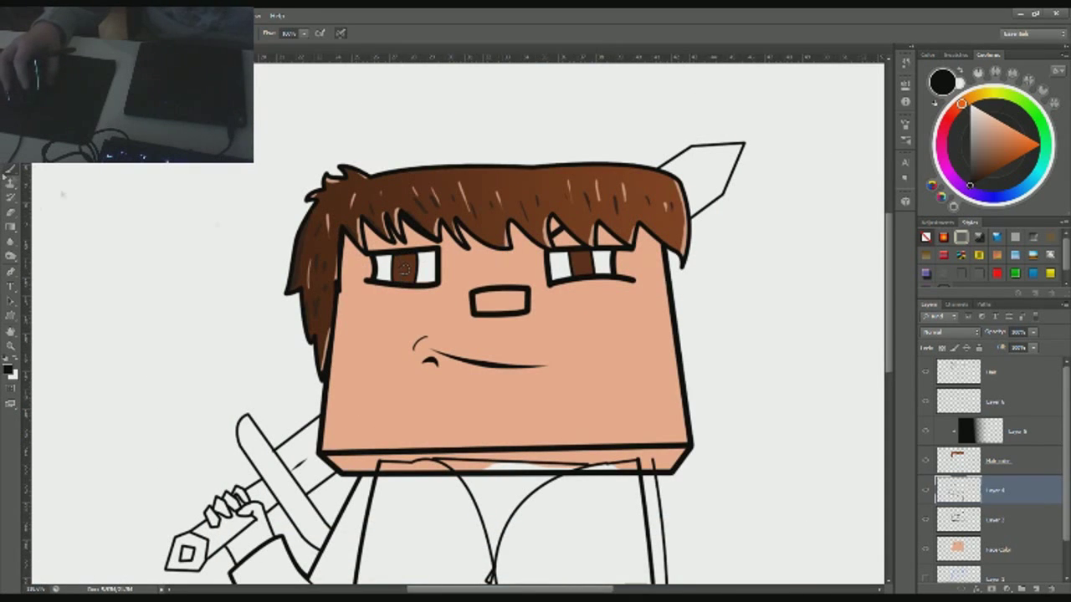
Step: Outline a pupil inside the left iris with the Pen tool, and paint black pupils in both eyes
scroll(404, 268, "up", 3)
key("p")
right_click(411, 282)
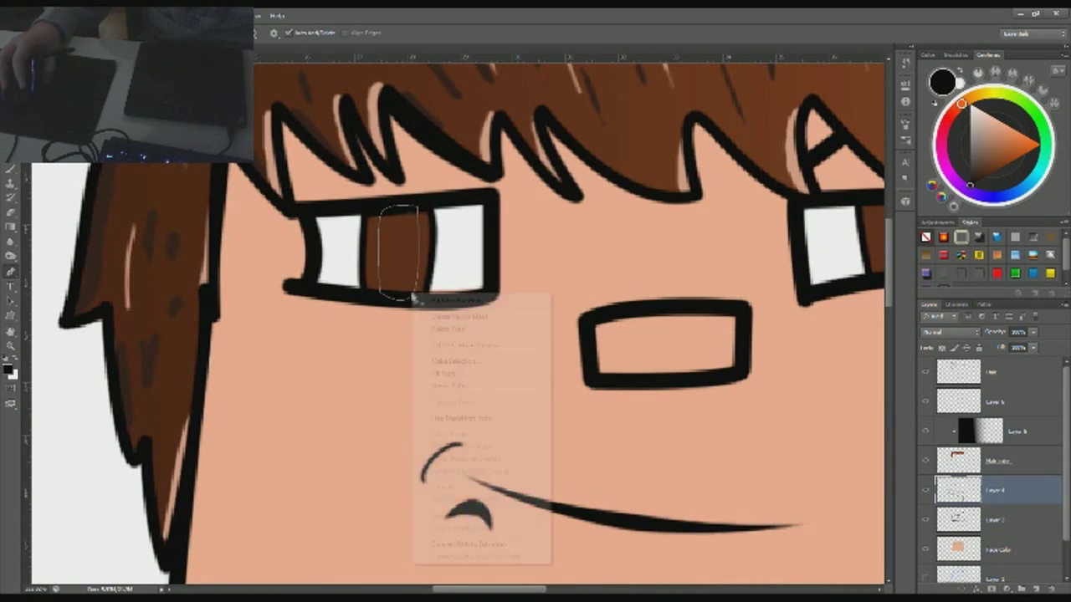
left_click(452, 351)
scroll(435, 384, "down", 2)
scroll(435, 385, "down", 2)
left_click(996, 549)
scroll(418, 269, "up", 2)
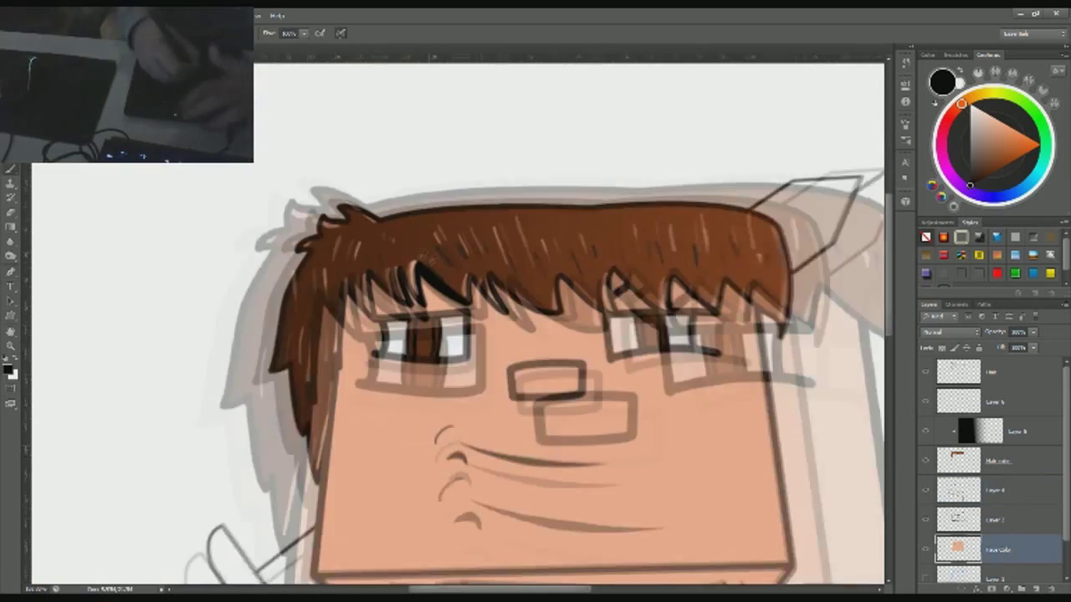
key("b")
scroll(214, 163, "down", 3)
scroll(492, 255, "up", 3)
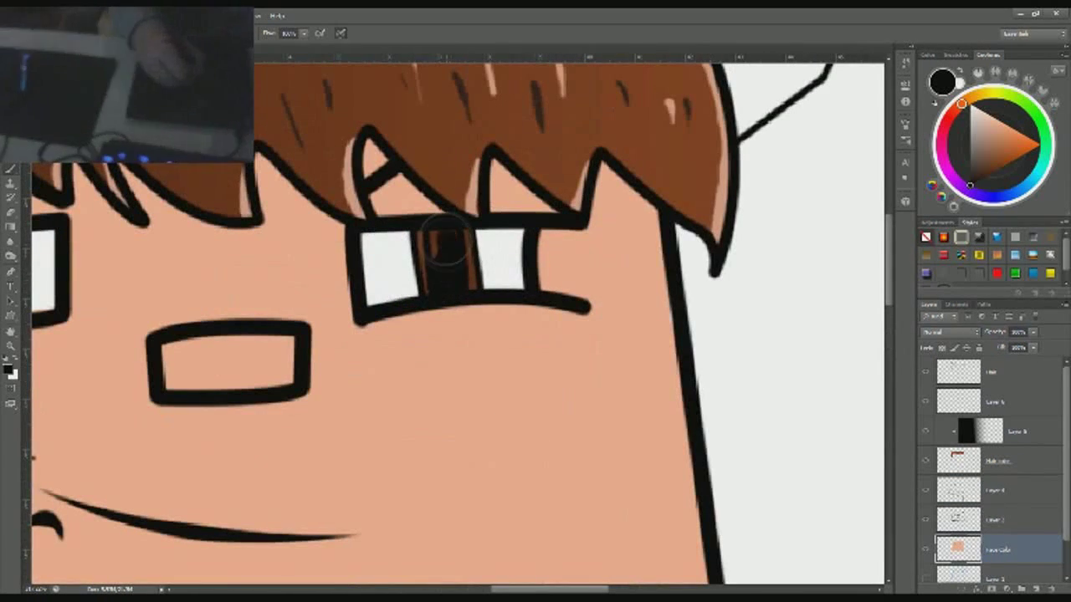
Step: Dot round white highlights of different sizes onto both pupils on a new layer
key("ctrl+shift+alt+n")
key("x")
left_click(445, 240)
scroll(193, 249, "left", 3)
left_click(193, 249)
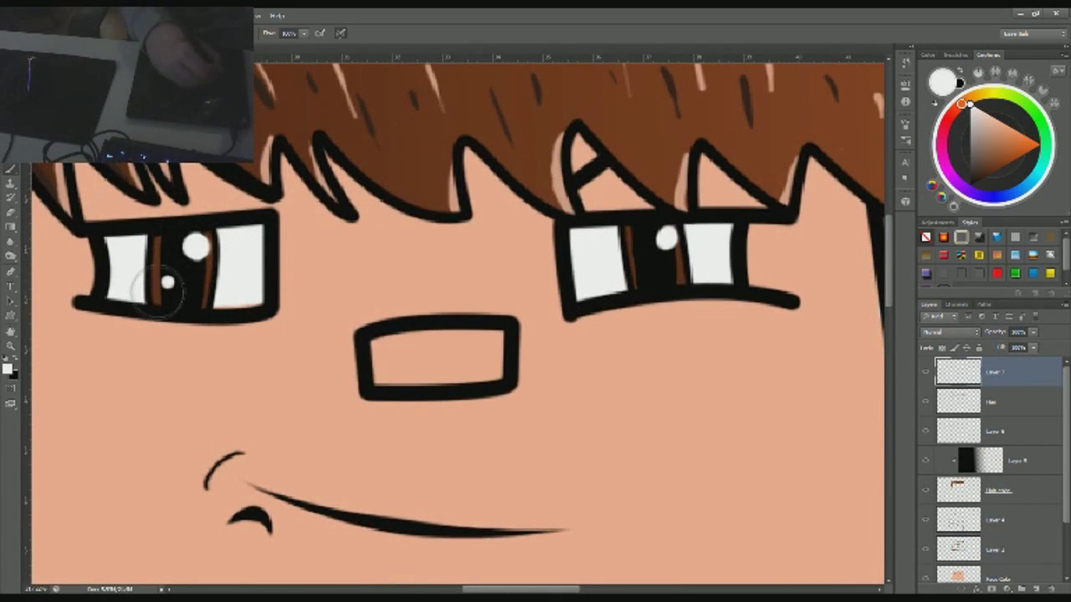
left_click(156, 295)
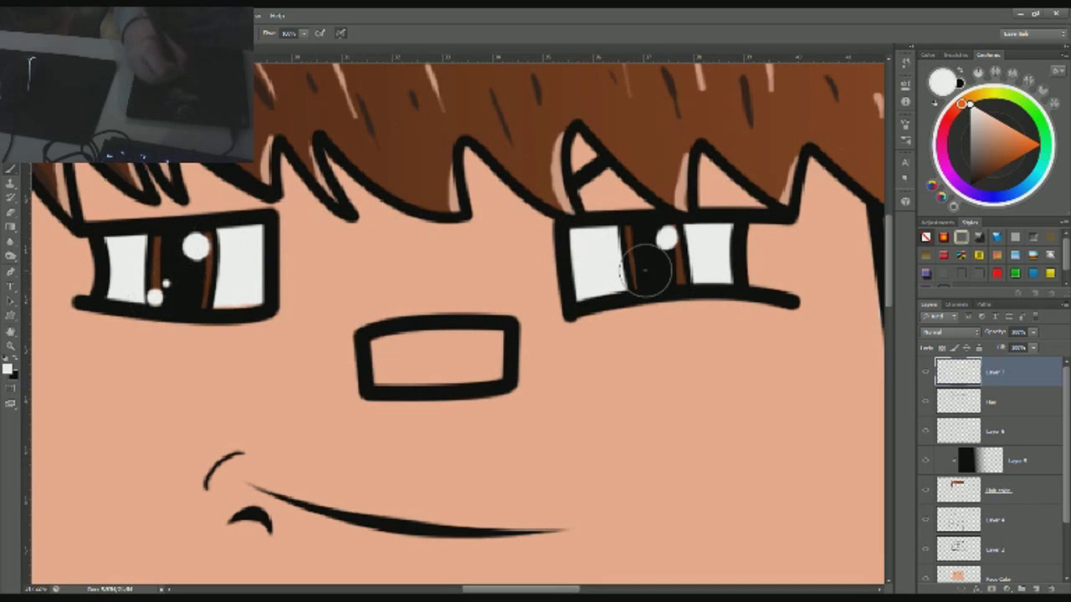
key("ctrl+0")
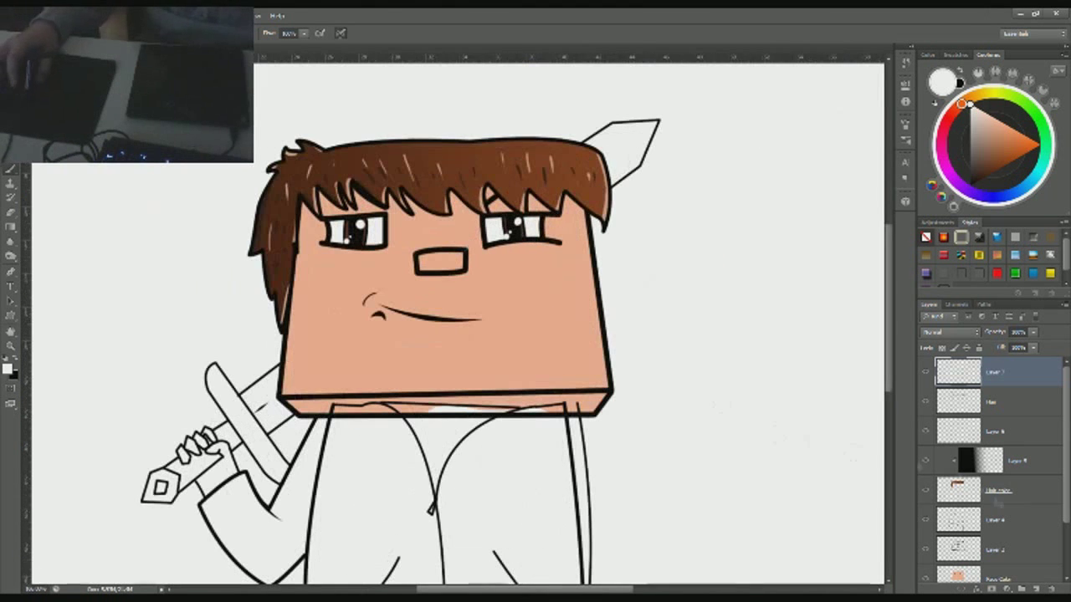
Step: Shade the face with a black-to-transparent gradient, darkest on its left side, on a layer clipped to Face Color
left_click(979, 508)
key("g")
key("x")
left_click_drag(751, 313, 751, 313)
Step: Paint soft darker skin shadows around the eyes and nose on the Face Color layer
key("b")
left_click(585, 251, "alt")
key("alt+bracketleft")
scroll(638, 197, "up", 5)
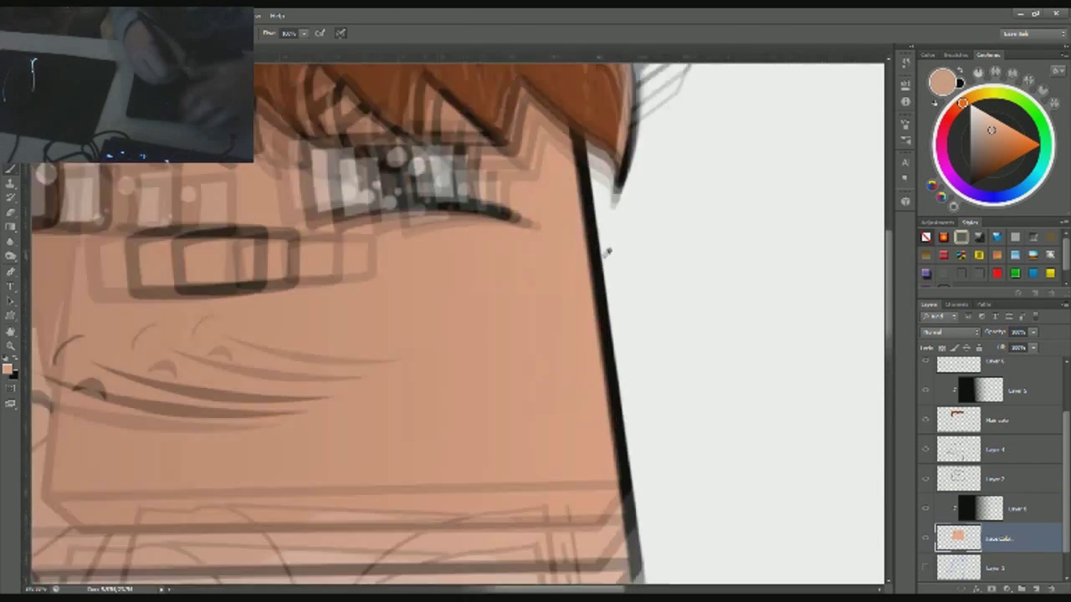
scroll(639, 197, "down", 5)
scroll(639, 196, "up", 3)
left_click_drag(377, 257, 458, 290)
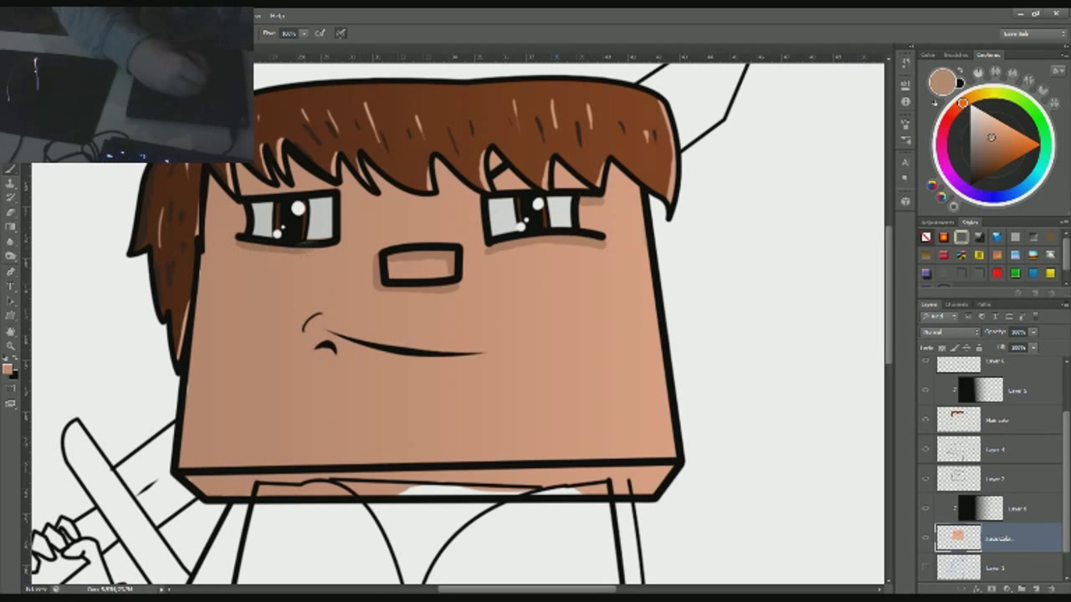
Step: Shade the head's left edge and the area under the mouth line with a darker skin tone
left_click_drag(186, 467, 208, 177)
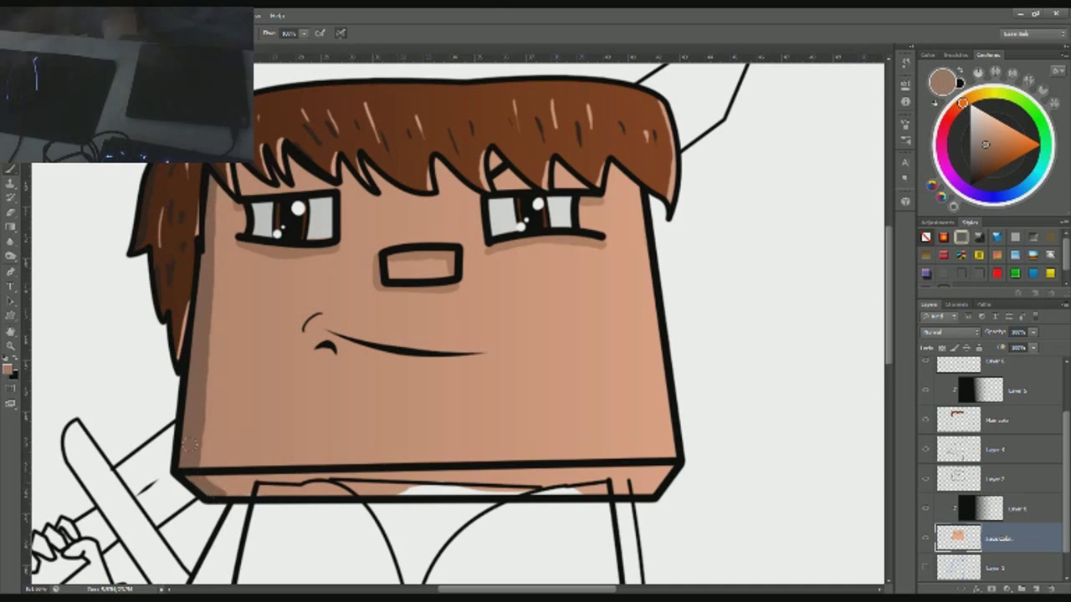
key("ctrl+0")
key("ctrl+plus")
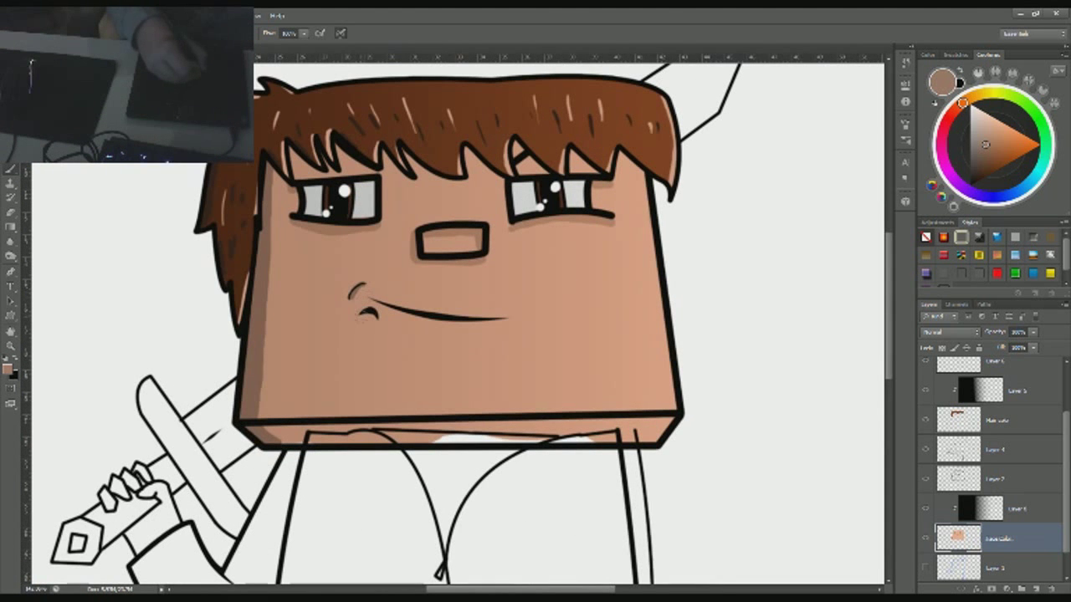
key("ctrl+plus")
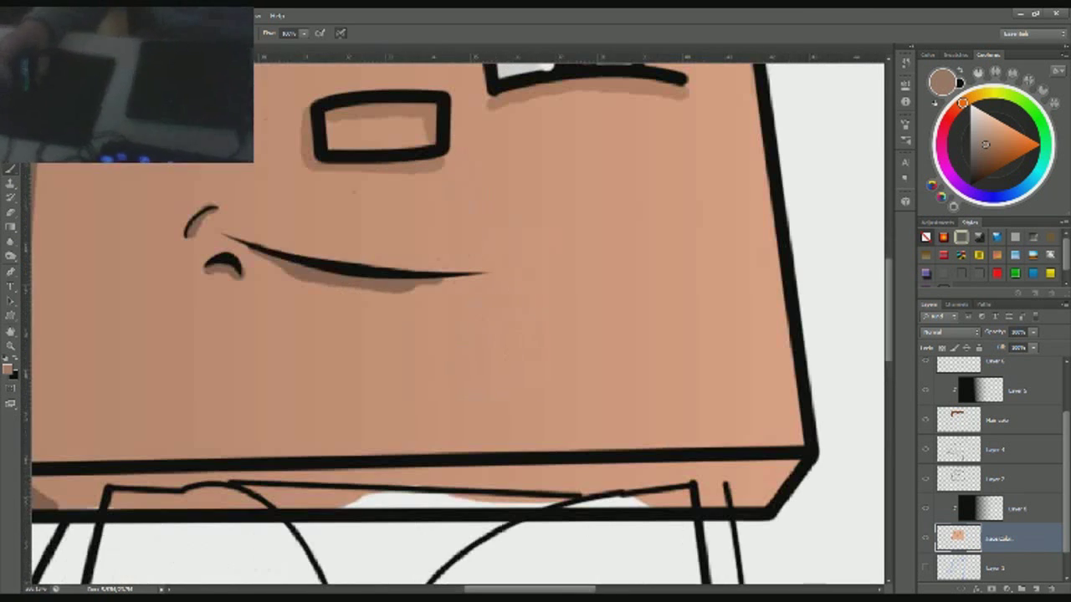
key("ctrl+minus")
key("ctrl+0")
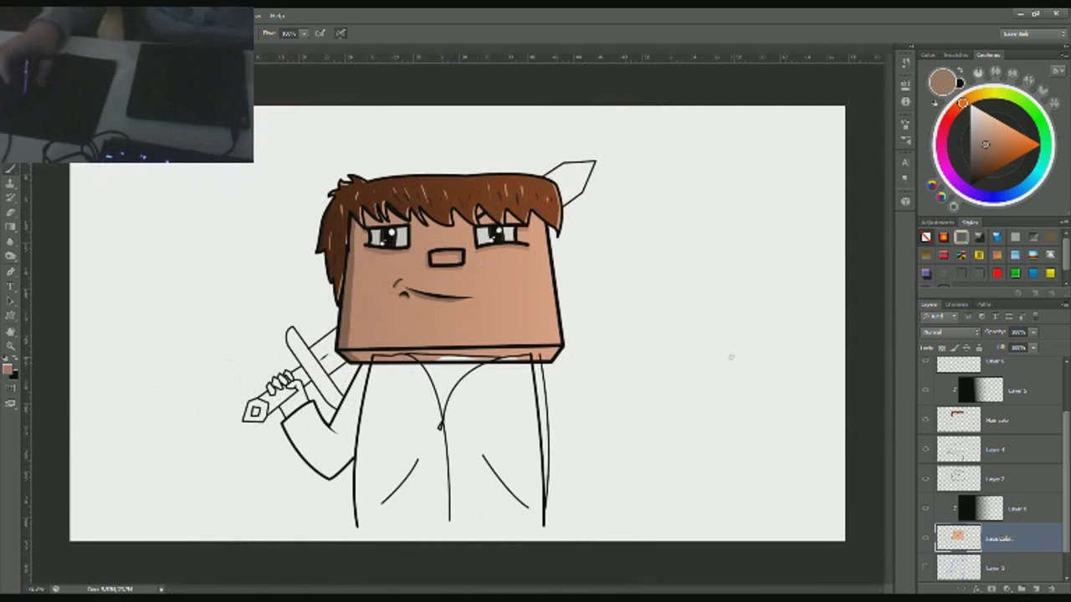
Step: Add a clothing colour layer above Layer 2 and paint the jacket's left half and upper sleeve blue
key("ctrl+shift+alt+n")
left_click_drag(502, 419, 445, 302)
left_click(8, 367)
left_click(669, 192)
left_click(857, 136)
left_click_drag(339, 314, 322, 444)
mouse_move(368, 281)
left_mouse_down()
mouse_move(301, 456)
mouse_move(264, 276)
left_mouse_up()
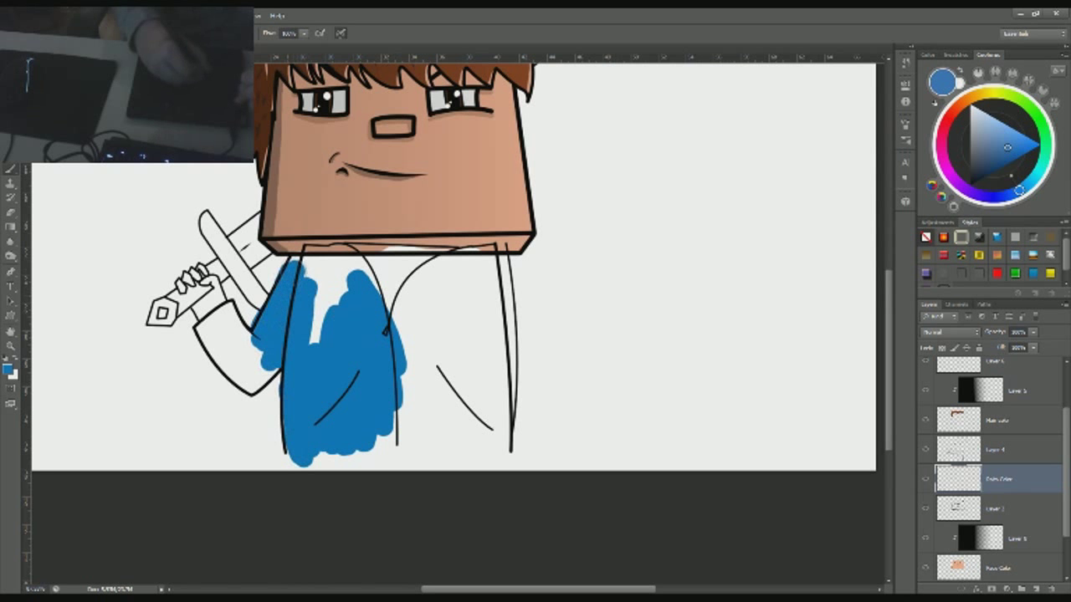
Step: Fill the jacket's right half and the hanging arm with the same blue
mouse_move(472, 261)
left_mouse_down()
mouse_move(510, 318)
mouse_move(418, 435)
mouse_move(301, 461)
mouse_move(419, 268)
left_mouse_up()
left_click_drag(493, 368, 444, 276)
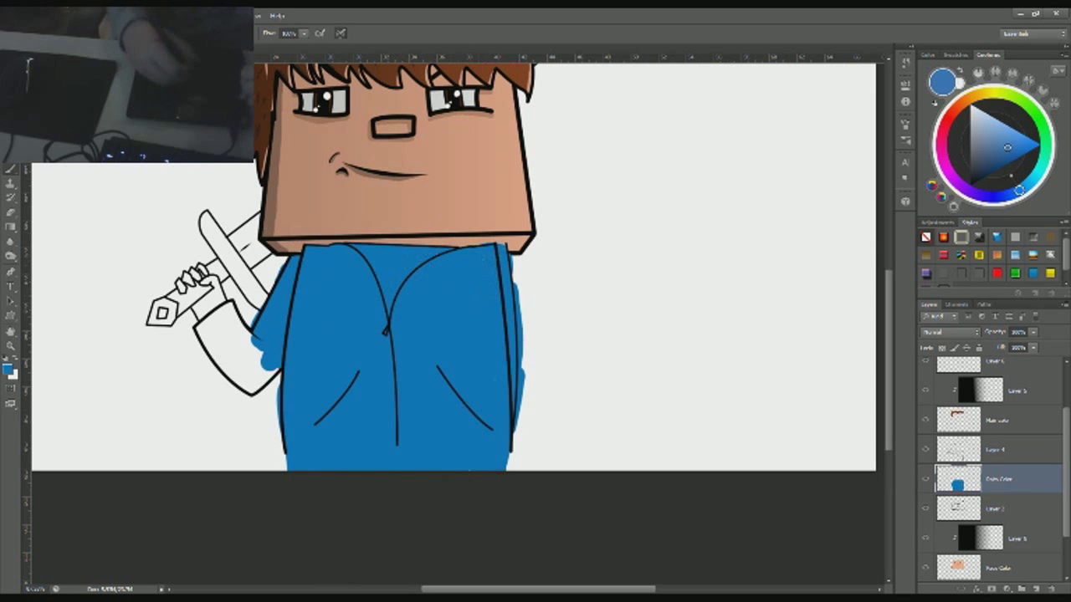
scroll(526, 319, "up", 1)
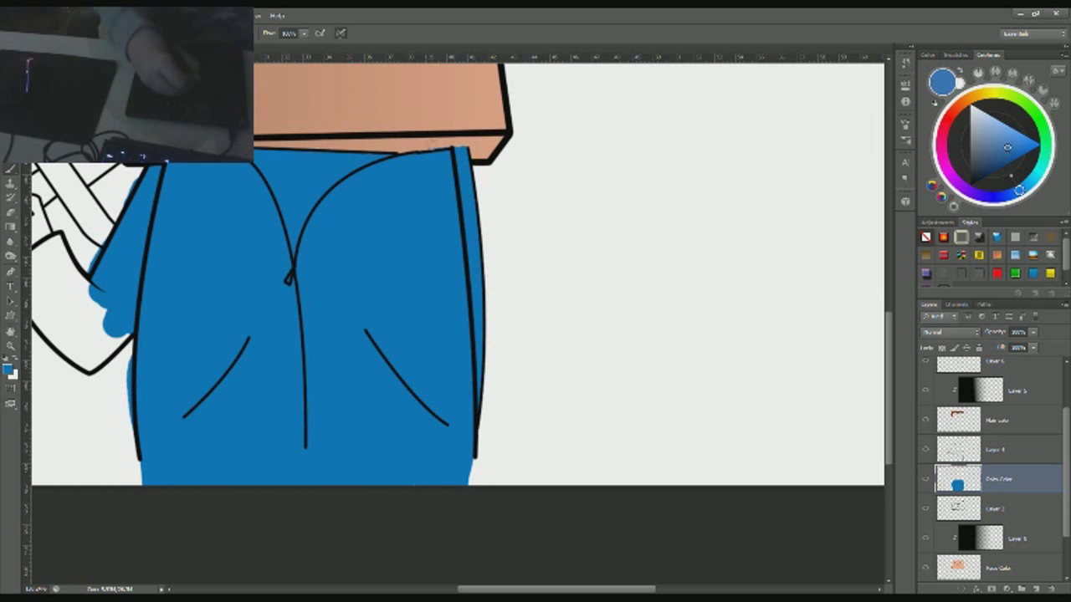
Step: Fill the bent sleeve with blue, and darken the shadow on the head's lower left corner on Face Color
left_click_drag(335, 251, 656, 314)
mouse_move(414, 423)
left_mouse_down()
mouse_move(351, 358)
mouse_move(383, 318)
left_mouse_up()
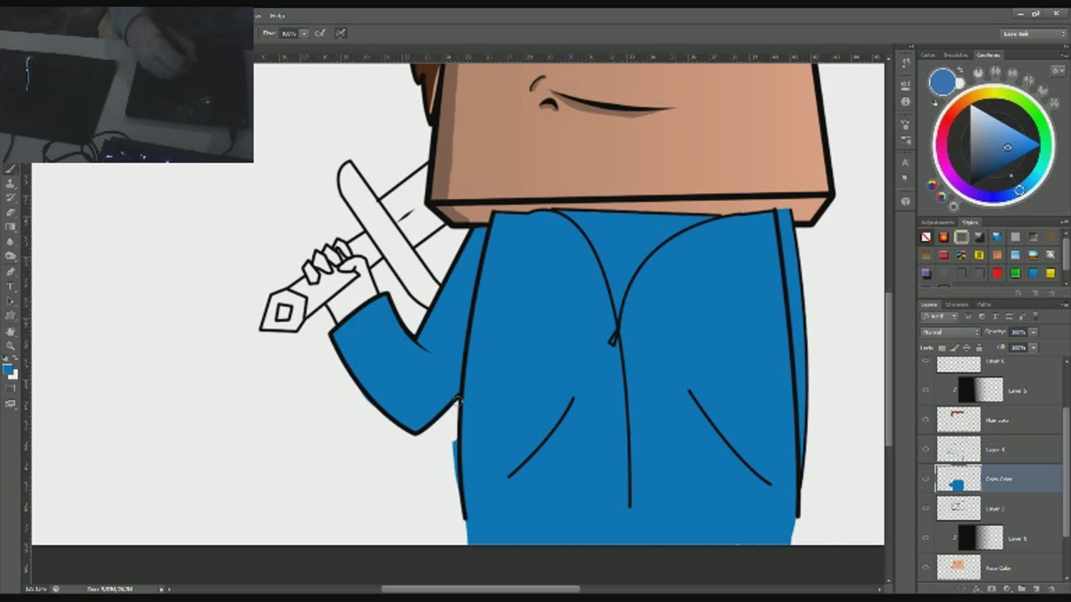
left_click_drag(466, 232, 444, 219)
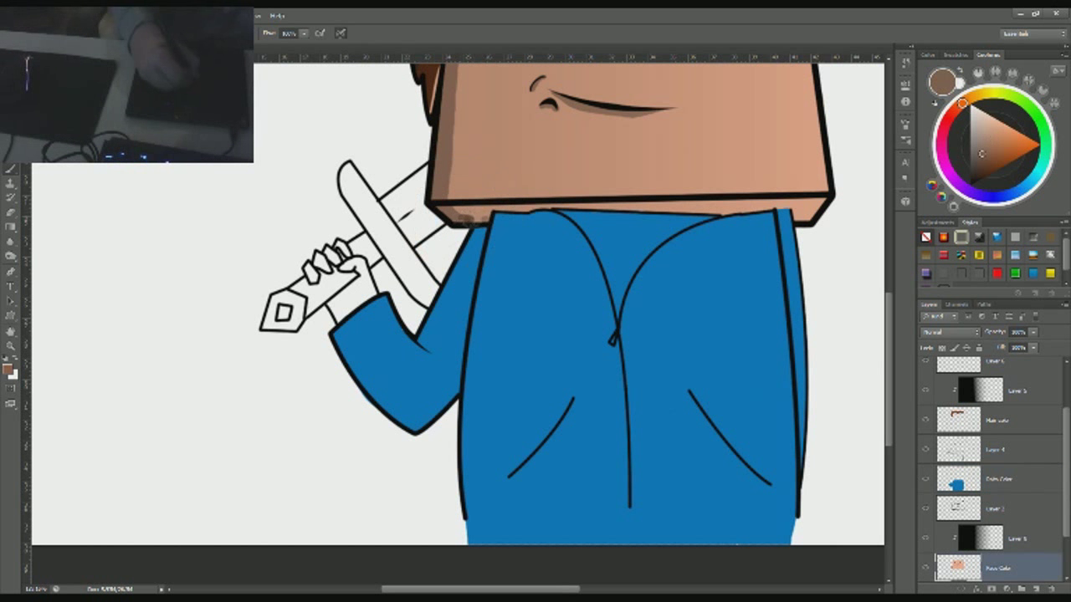
Step: Paint the wrist, hand and fingers gripping the sword in skin tone on the clothing colour layer
left_click(957, 478)
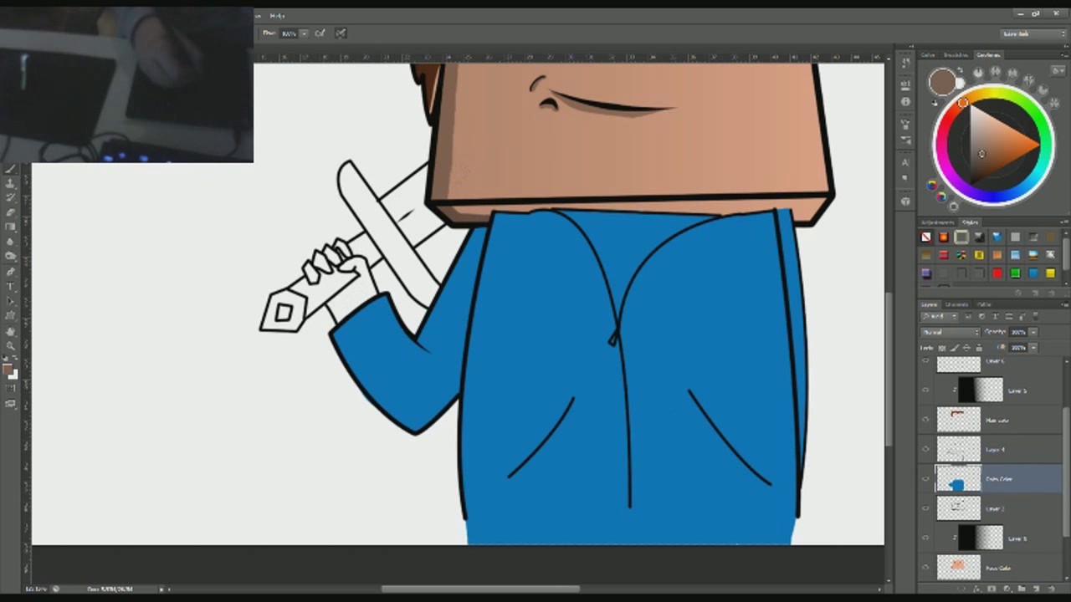
left_click(989, 136)
left_click_drag(334, 313, 343, 301)
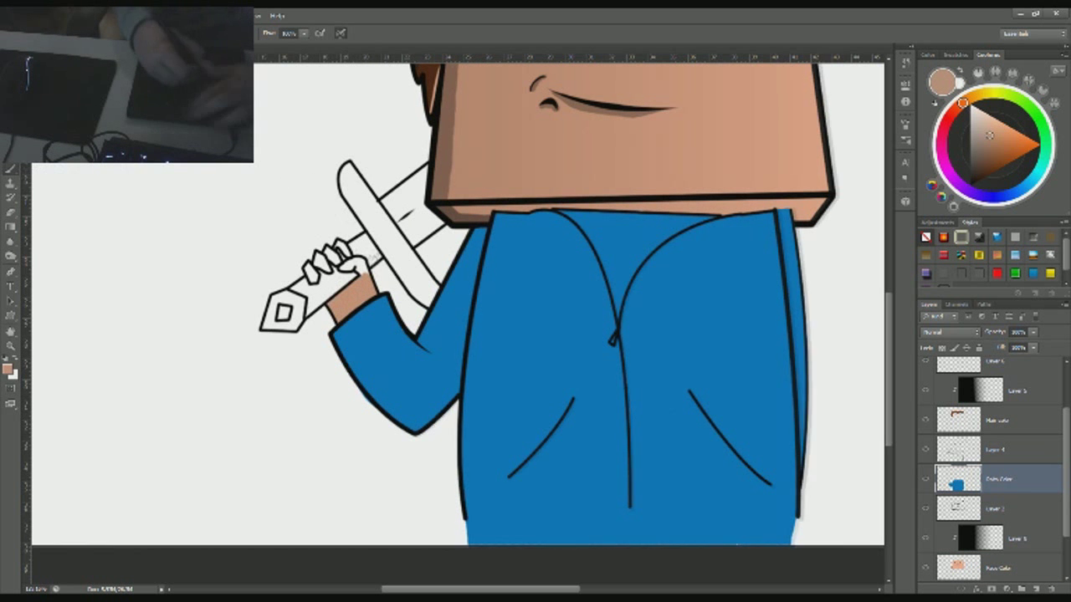
scroll(364, 251, "up", 2)
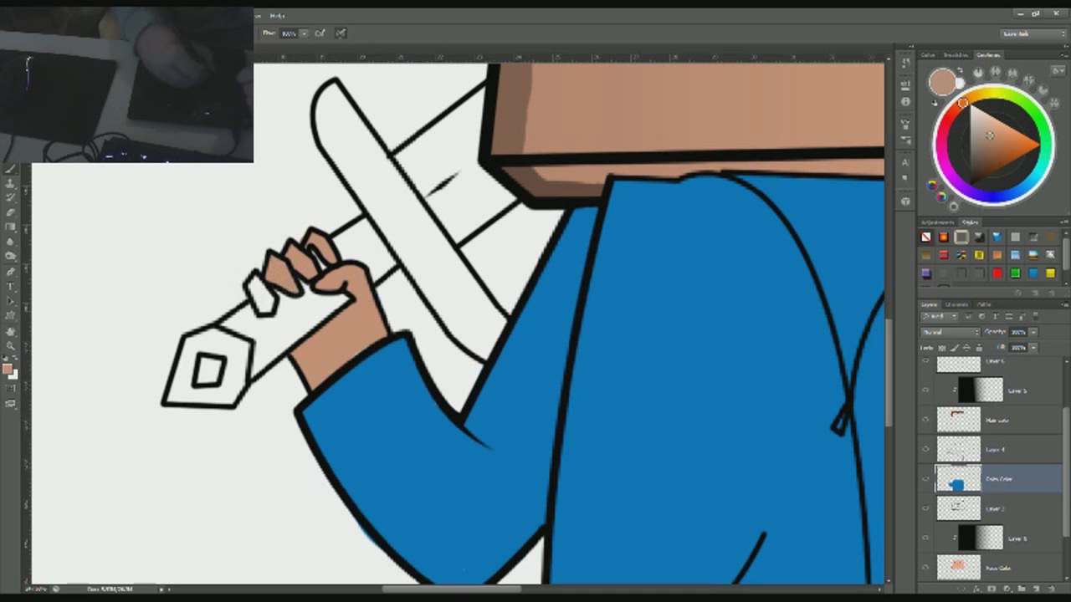
left_click_drag(489, 271, 560, 235)
Step: Fill the pommel's inner square, the sword handle and the crossguard with brown
left_click_drag(270, 325, 283, 339)
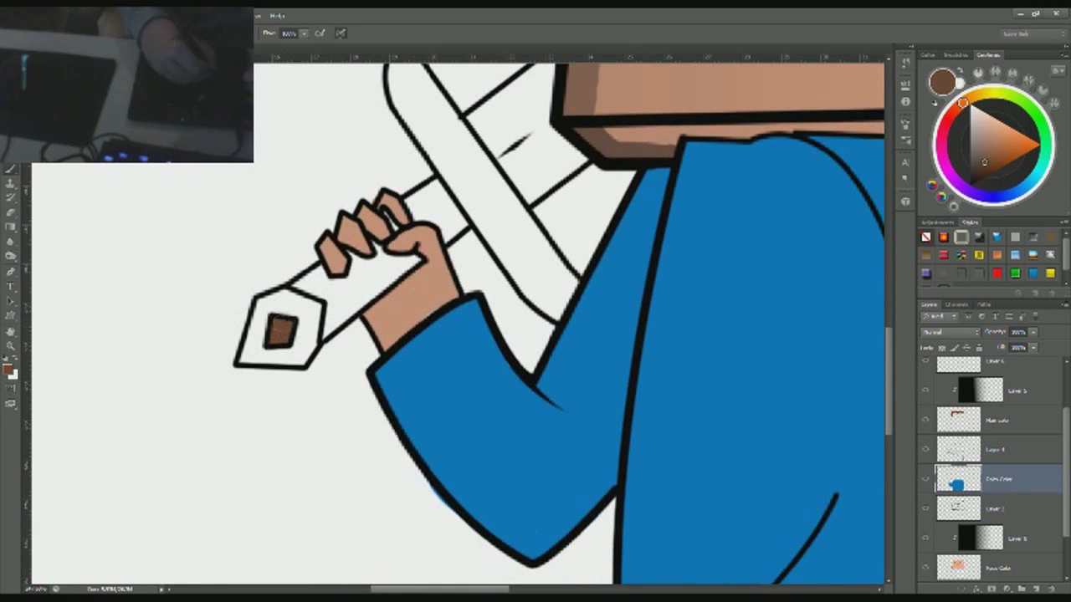
left_click_drag(299, 279, 322, 287)
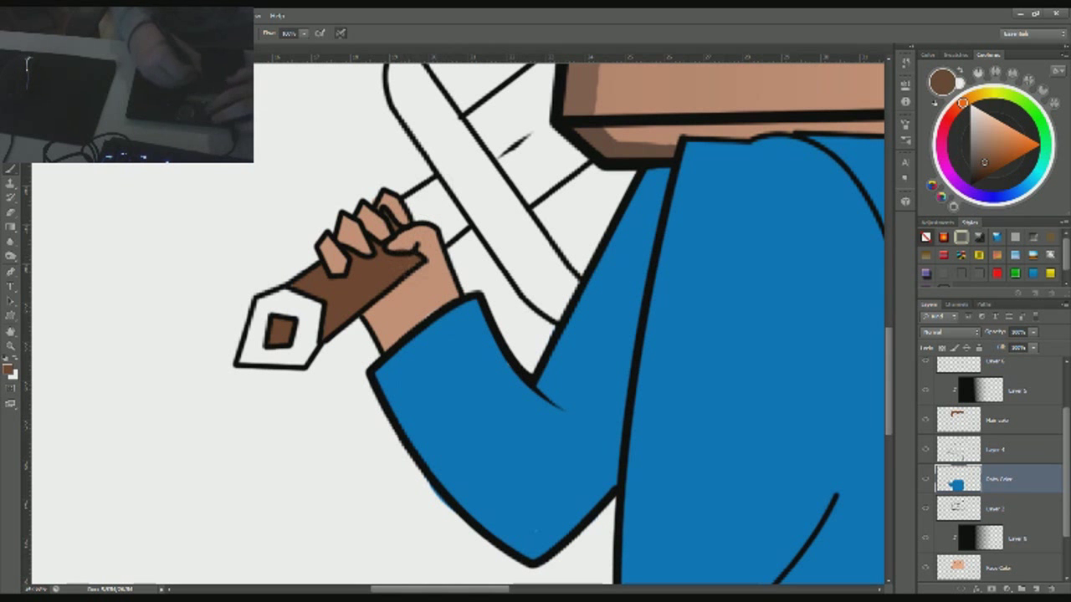
left_click_drag(502, 251, 456, 305)
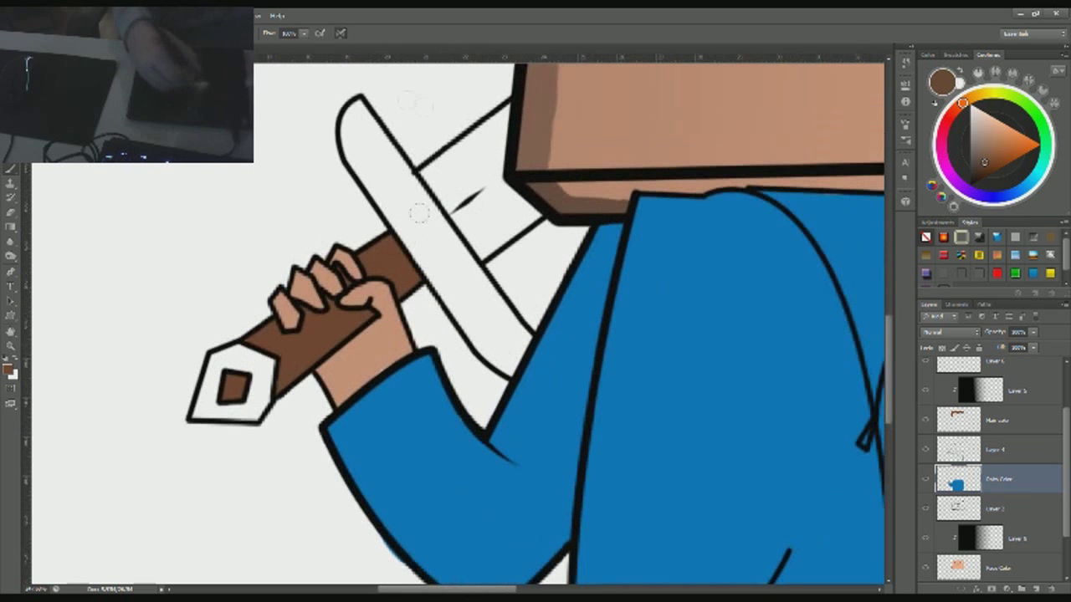
left_click_drag(347, 138, 393, 226)
left_click_drag(360, 104, 430, 268)
mouse_move(402, 235)
left_mouse_down()
mouse_move(523, 368)
mouse_move(406, 172)
left_mouse_up()
Step: Paint the pommel's frame and the blade section between the crossguard and the head light blue
left_click(996, 236)
left_click_drag(211, 393, 196, 415)
left_click_drag(214, 360, 255, 412)
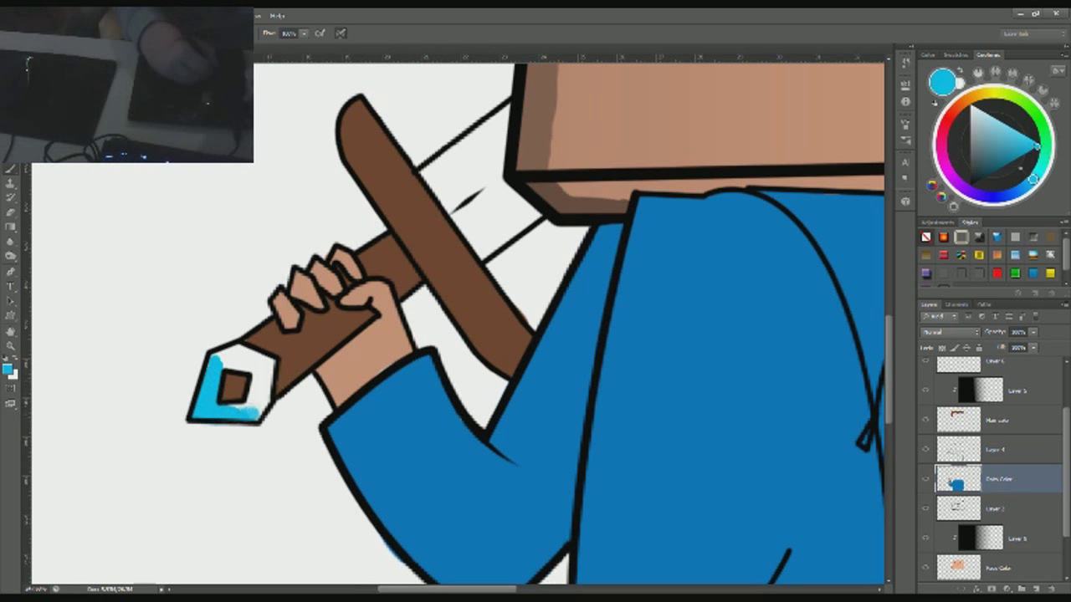
left_click_drag(234, 365, 242, 372)
left_click_drag(428, 169, 374, 241)
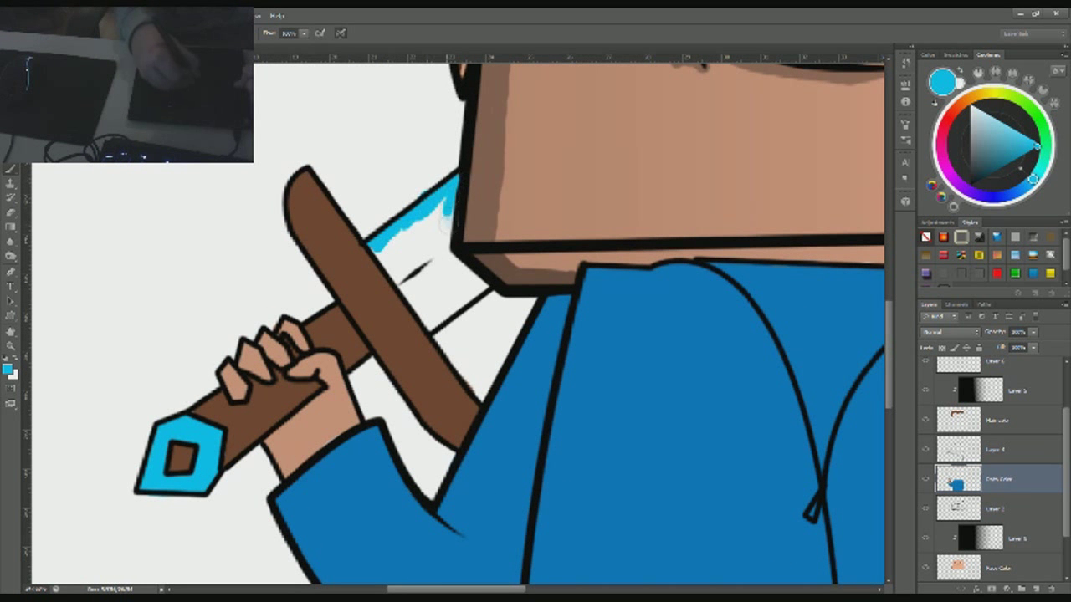
mouse_move(447, 222)
left_mouse_down()
mouse_move(440, 255)
mouse_move(411, 289)
left_mouse_up()
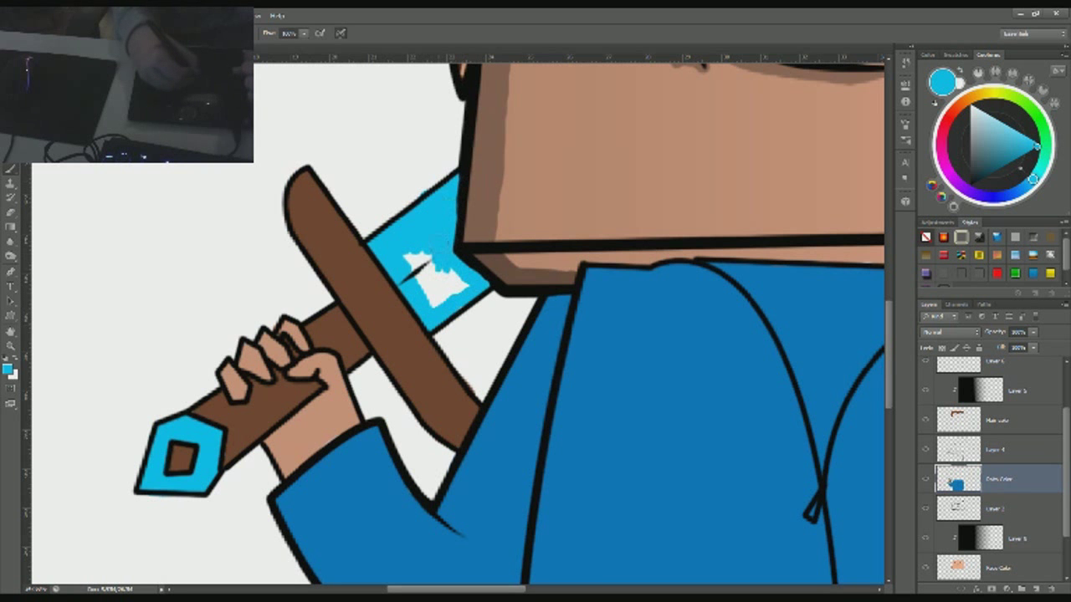
left_click_drag(439, 255, 431, 292)
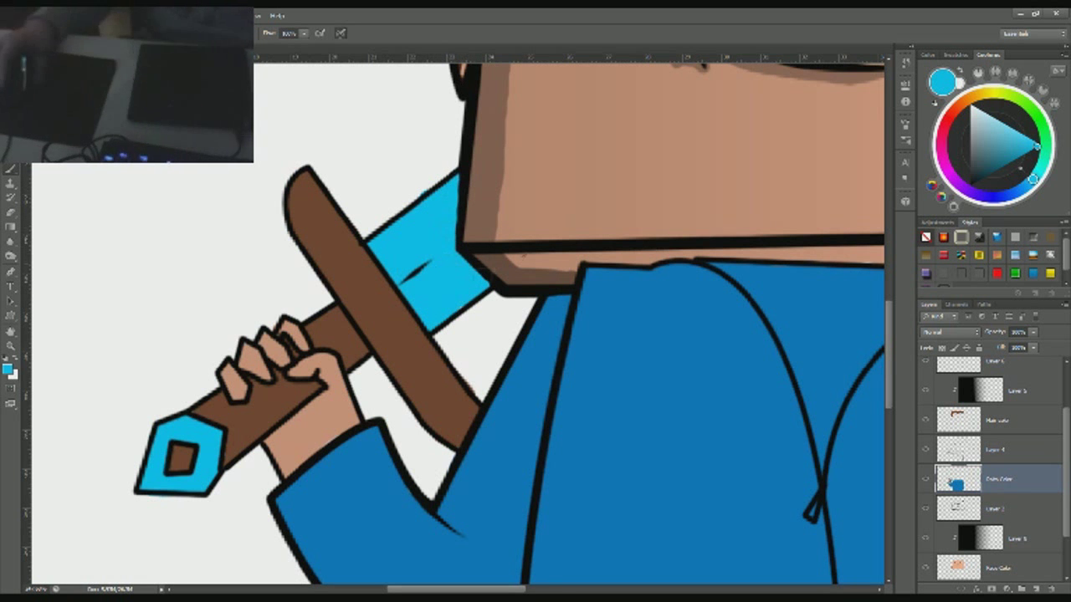
Step: Fill the blade tip sticking out behind the hair with the same light blue
scroll(518, 271, "down", 1)
scroll(549, 175, "up", 2)
left_click_drag(490, 387, 475, 328)
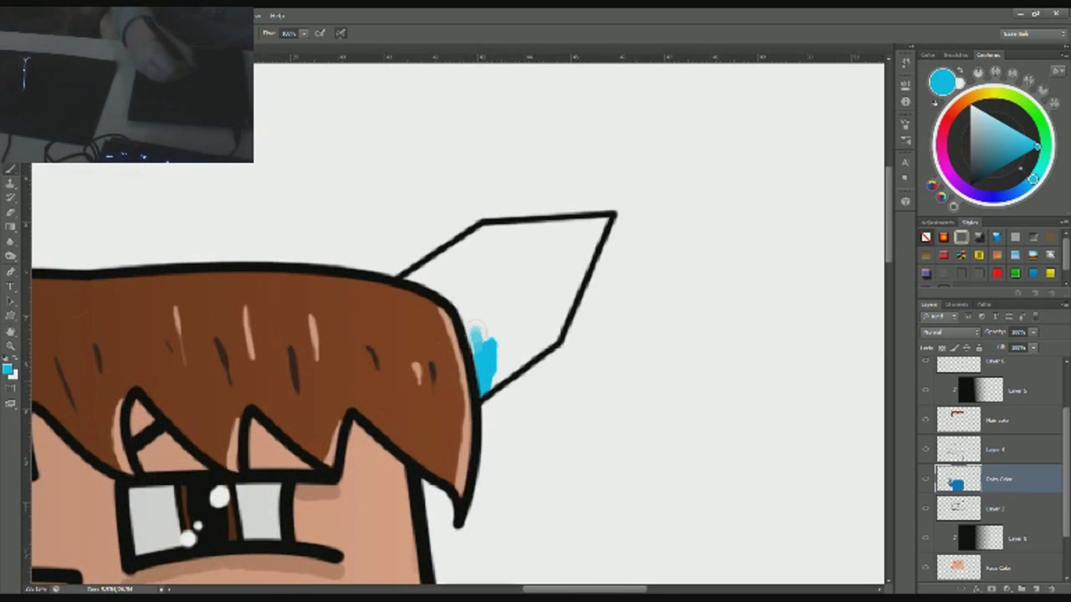
mouse_move(489, 368)
left_mouse_down()
mouse_move(527, 260)
mouse_move(577, 276)
mouse_move(502, 227)
left_mouse_up()
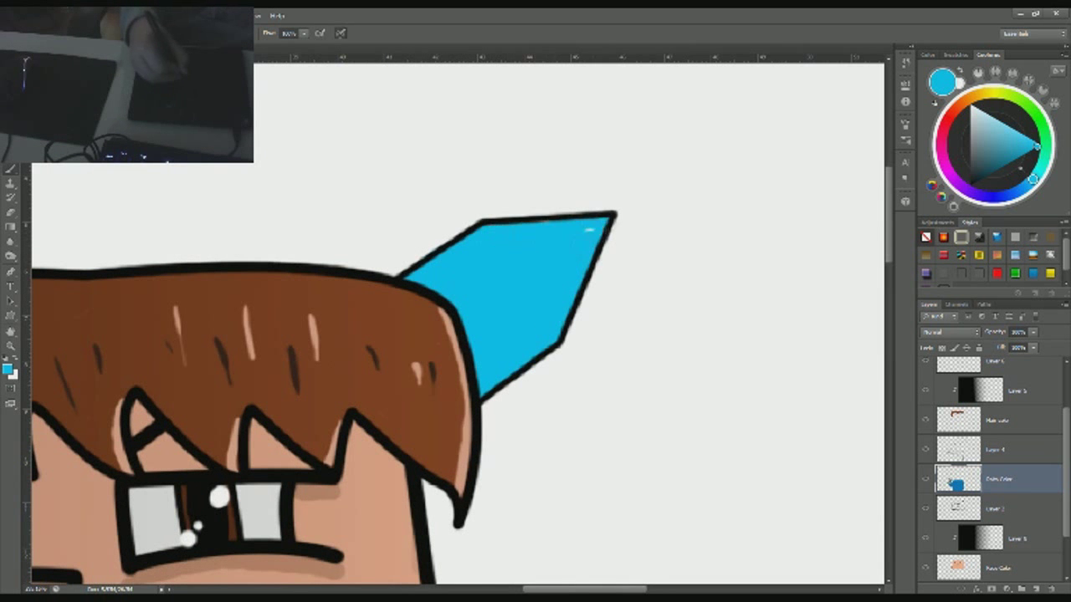
scroll(644, 331, "down", 2)
Step: Draw a black-to-transparent gradient on a layer clipped to the clothing colour layer, hide it, and reselect the clothing colours
scroll(645, 330, "up", 1)
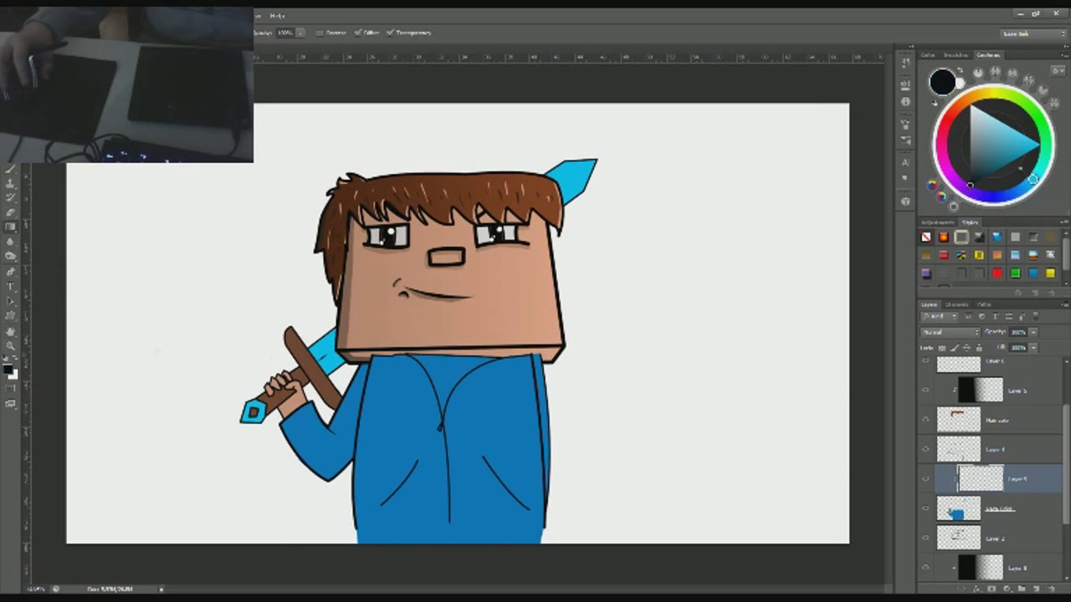
left_click_drag(251, 502, 435, 334)
scroll(458, 324, "up", 2)
left_click(925, 479)
left_click(995, 509)
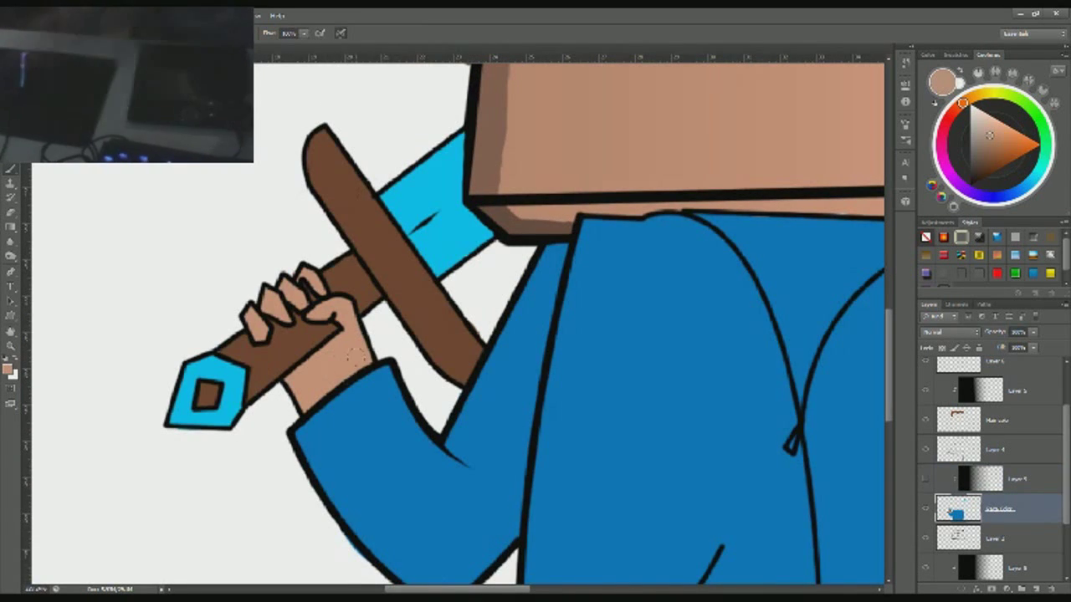
Step: Sample the sword's light blue, and show and select the clipped gradient layer above the clothing colours
left_click(234, 368, "alt")
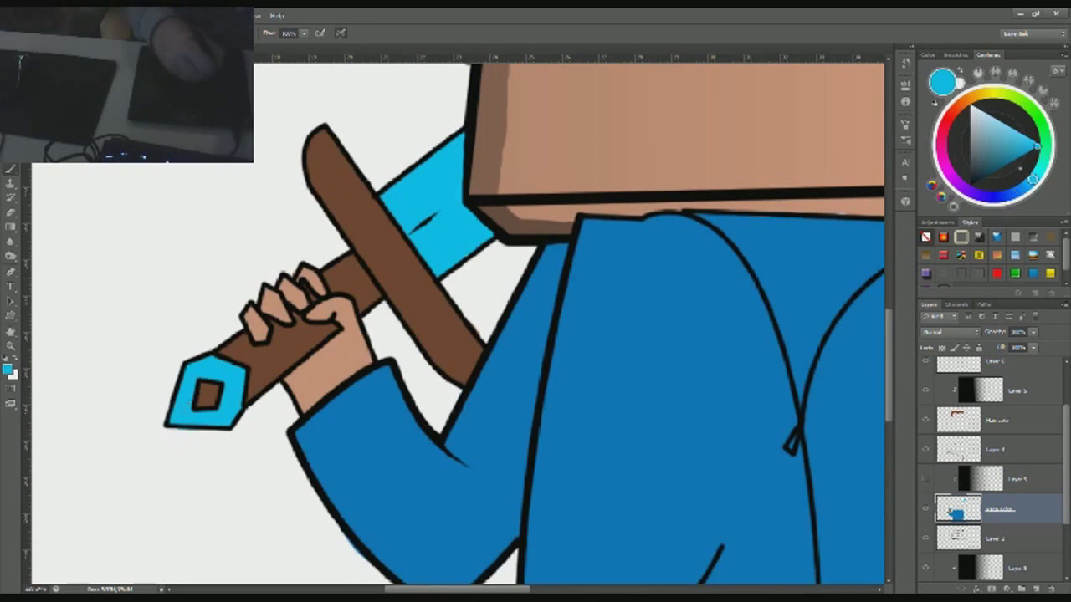
scroll(458, 324, "down", 3)
left_click(924, 478)
left_click(996, 479)
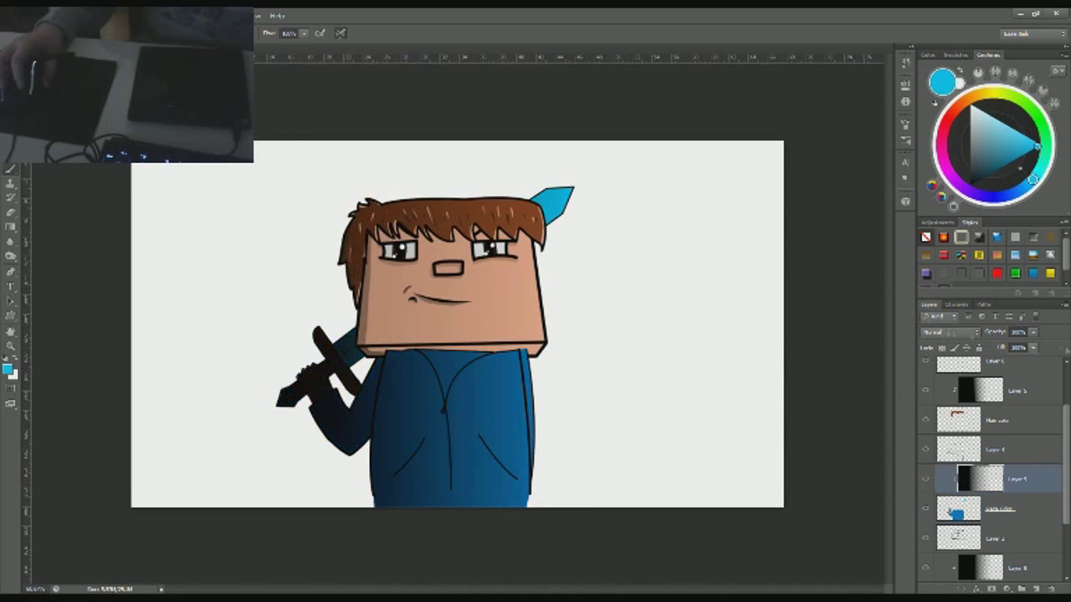
Step: Hide the gradient layer and shade the hand with darker skin tone and the sword handle with dark brown
scroll(459, 324, "up", 3)
left_click(925, 478)
left_click(995, 509)
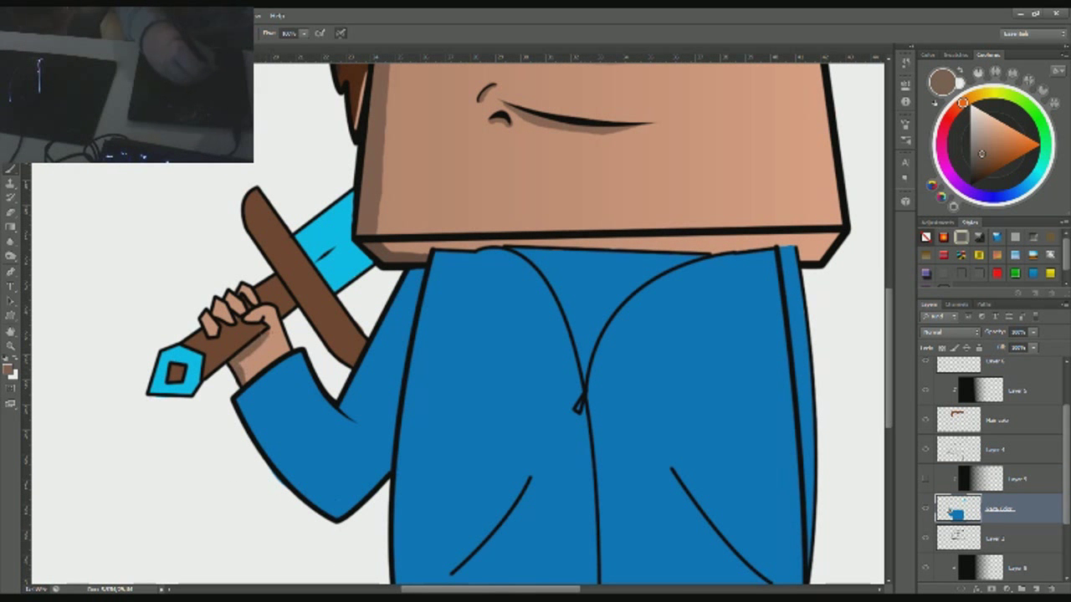
left_click(979, 168)
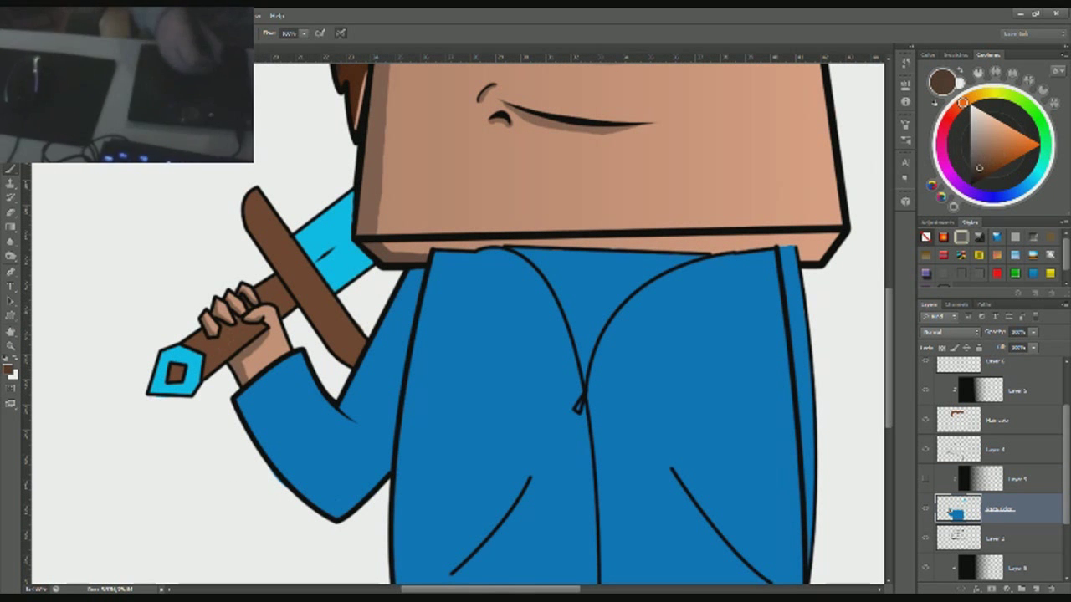
left_click_drag(293, 276, 272, 306)
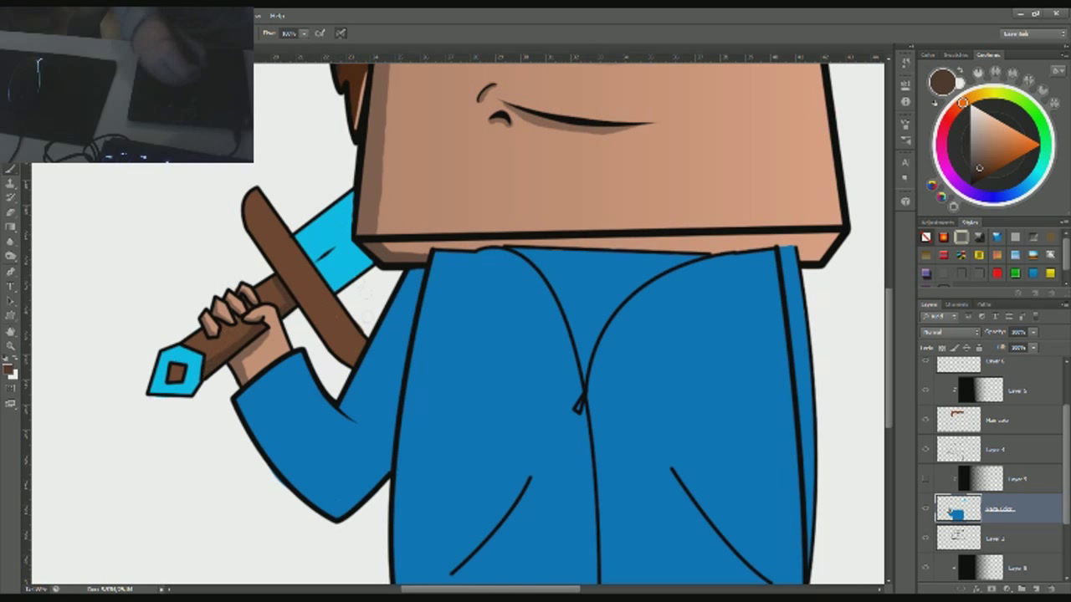
Step: Shade the sword with dark teal and dark brown grain lines, and darken the bent sleeve's lower edge with a deeper blue
left_click(339, 251, "alt")
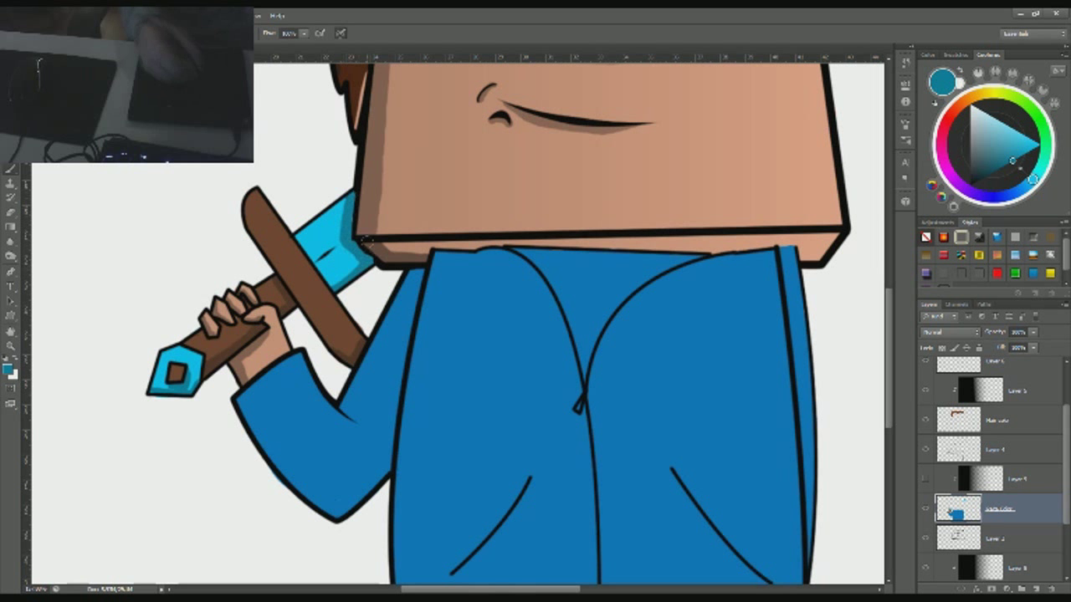
left_click(266, 232, "alt")
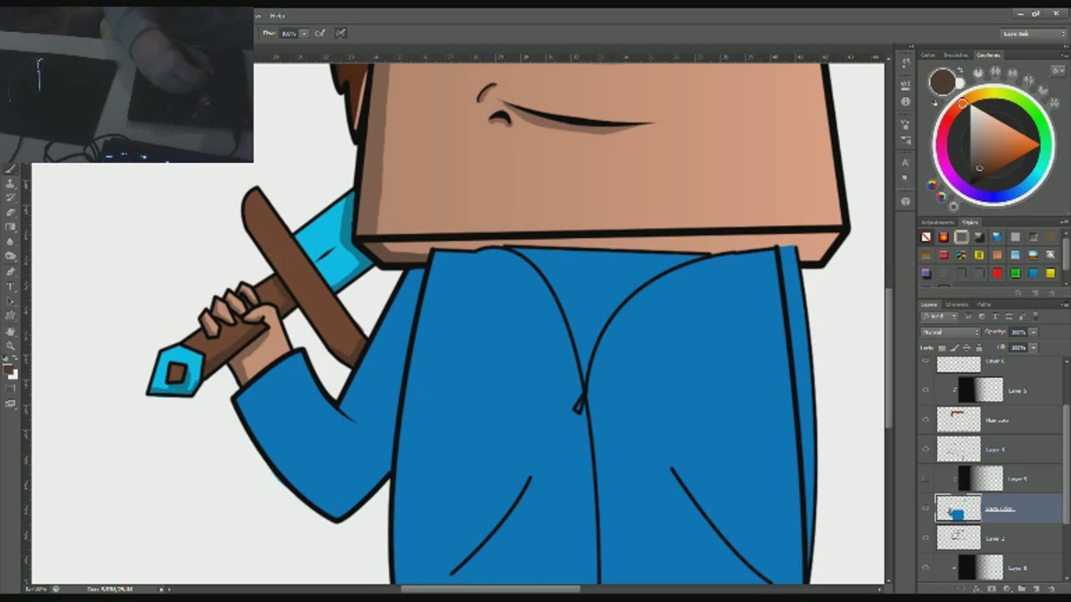
left_click(456, 393, "alt")
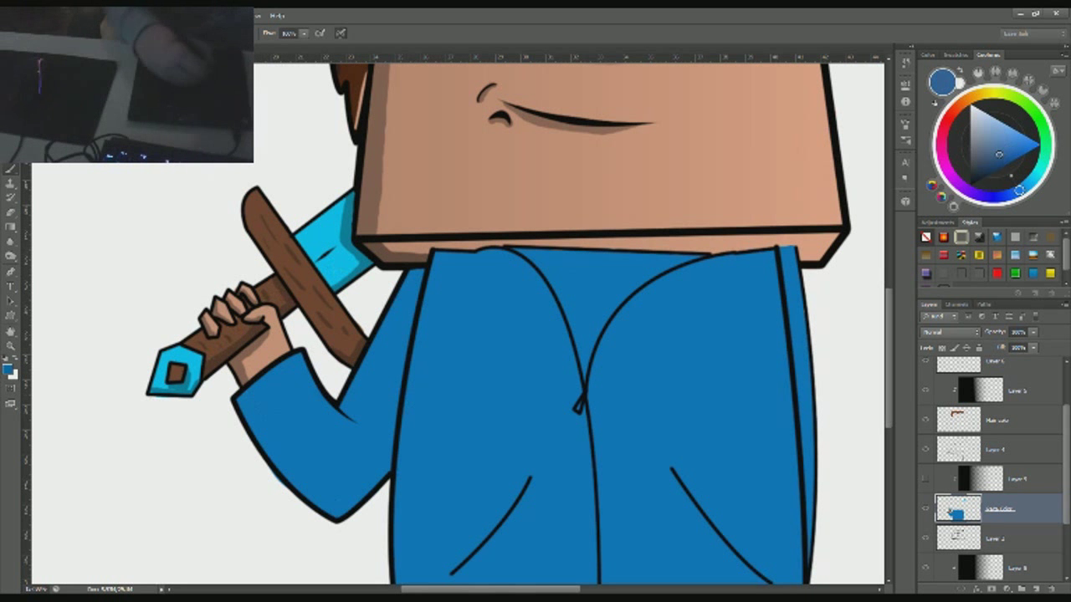
left_click_drag(329, 509, 249, 399)
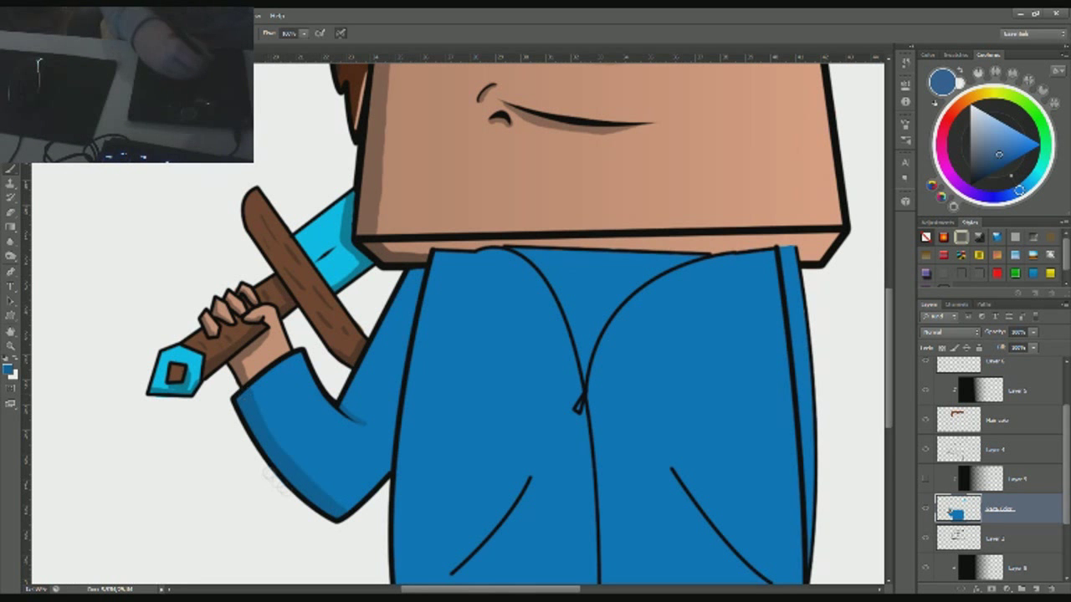
Step: Shade the blade tip's edges with dark teal and the jacket's folds and opening with darker blue
scroll(422, 273, "down", 5)
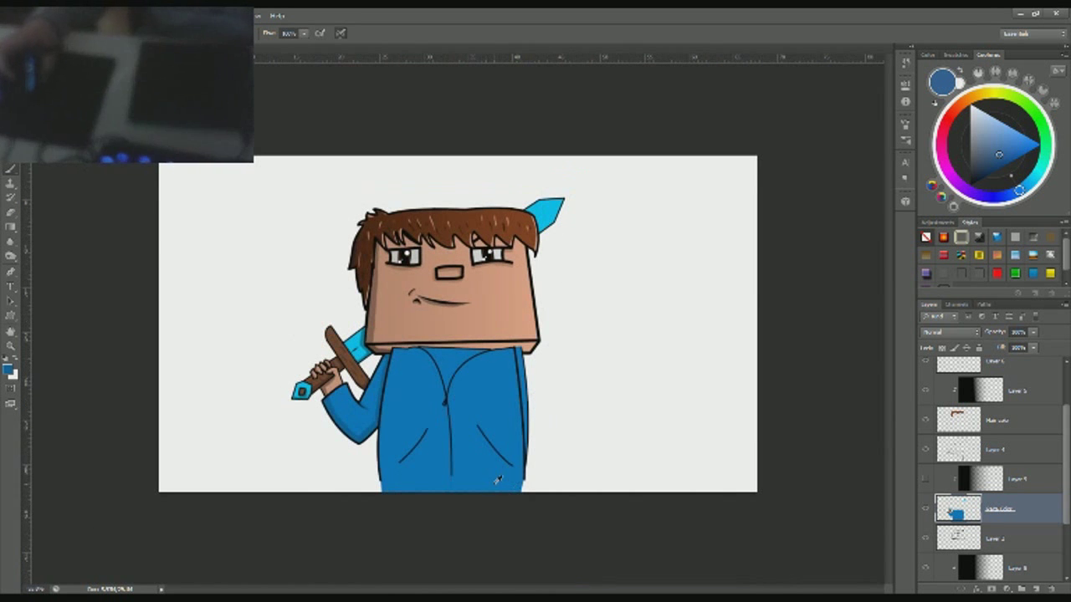
scroll(434, 277, "up", 5)
left_click_drag(433, 277, 446, 271)
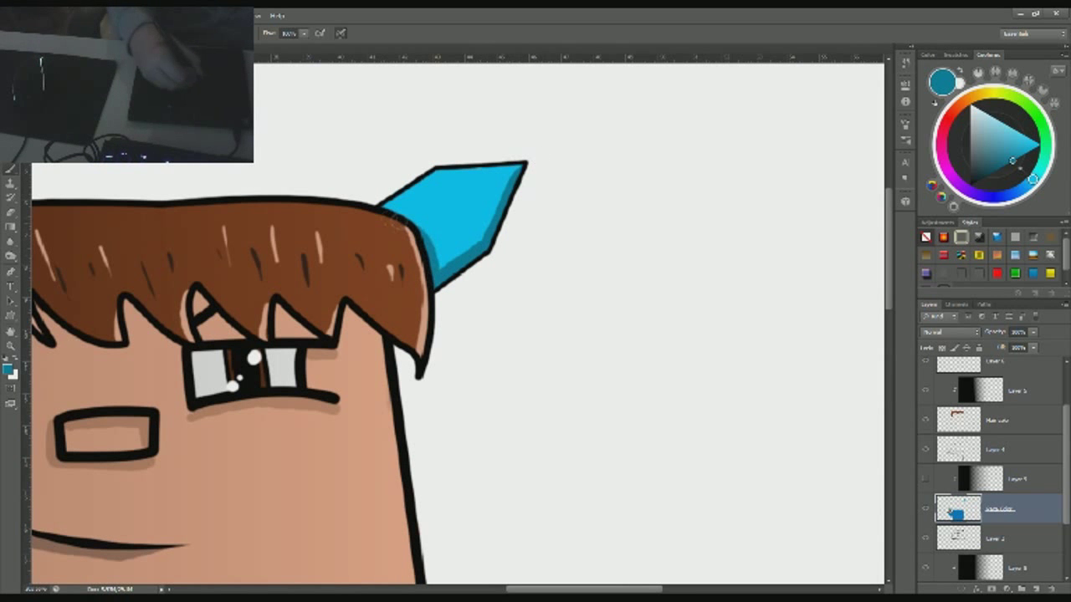
scroll(460, 327, "down", 3)
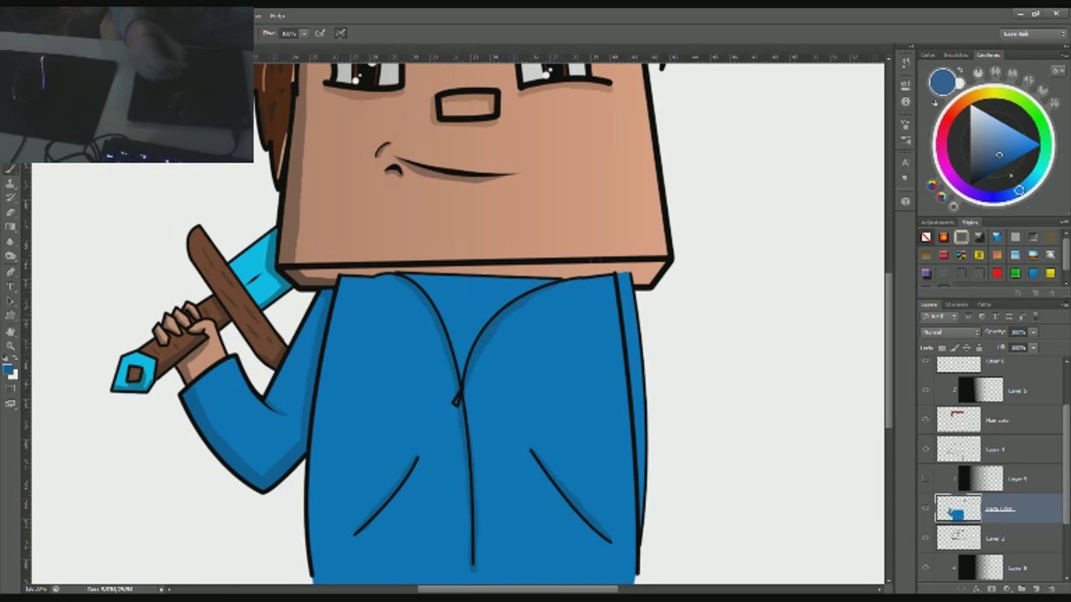
Step: Paint the shirt in the jacket's open collar grey and shade its edges with a darker grey
scroll(460, 335, "up", 3)
left_click_drag(429, 383, 417, 331)
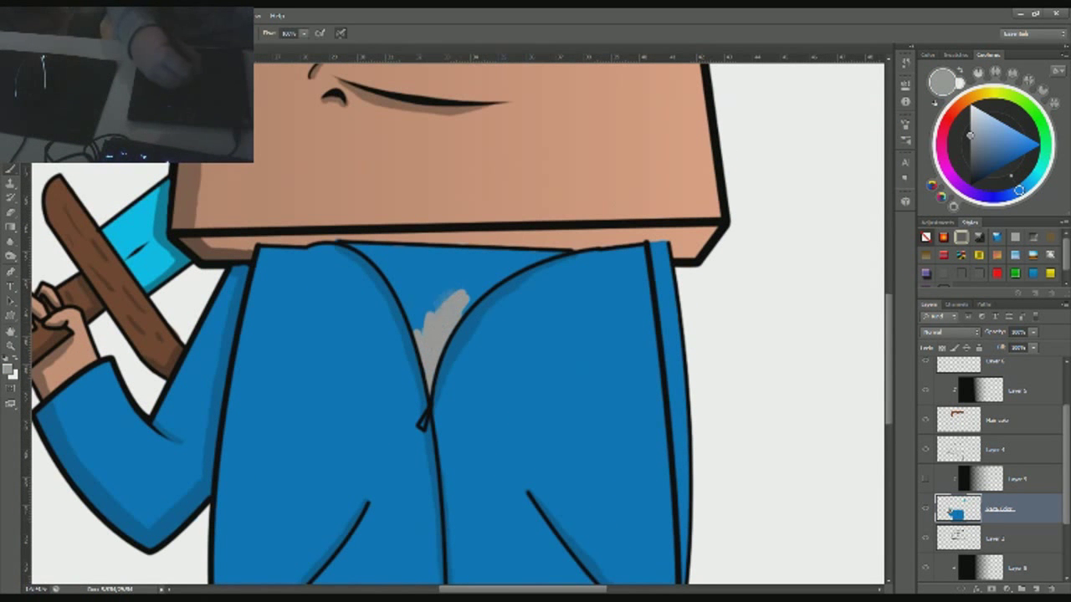
mouse_move(414, 285)
left_mouse_down()
mouse_move(477, 274)
mouse_move(506, 261)
left_mouse_up()
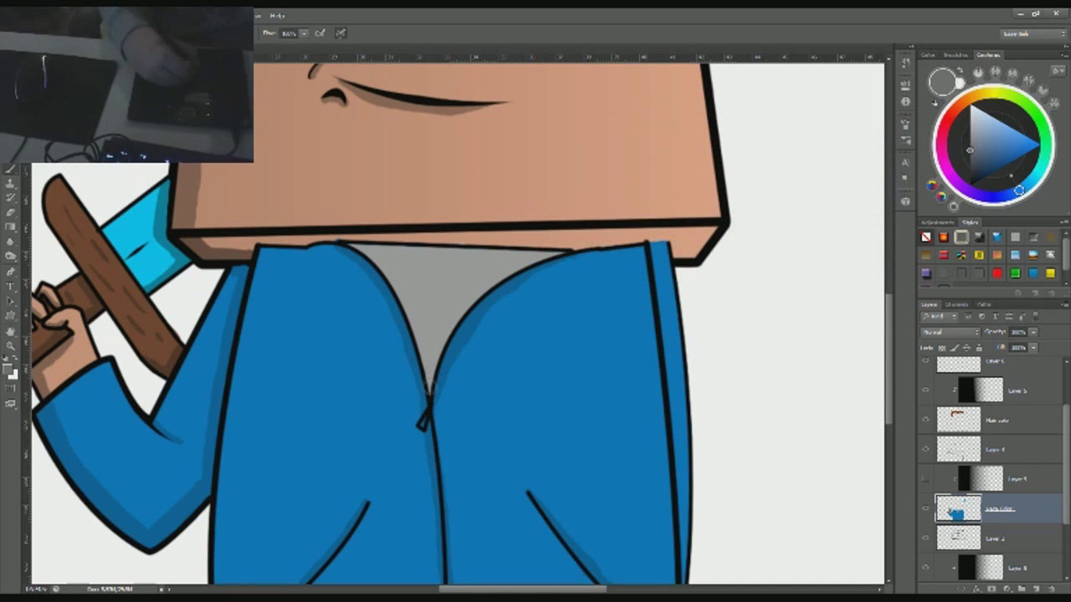
left_click_drag(425, 365, 404, 305)
Step: Show the gradient layer, pick up the skin tone below the chin on the face colour layer, and reselect the clothing colour layer
scroll(348, 243, "down", 1)
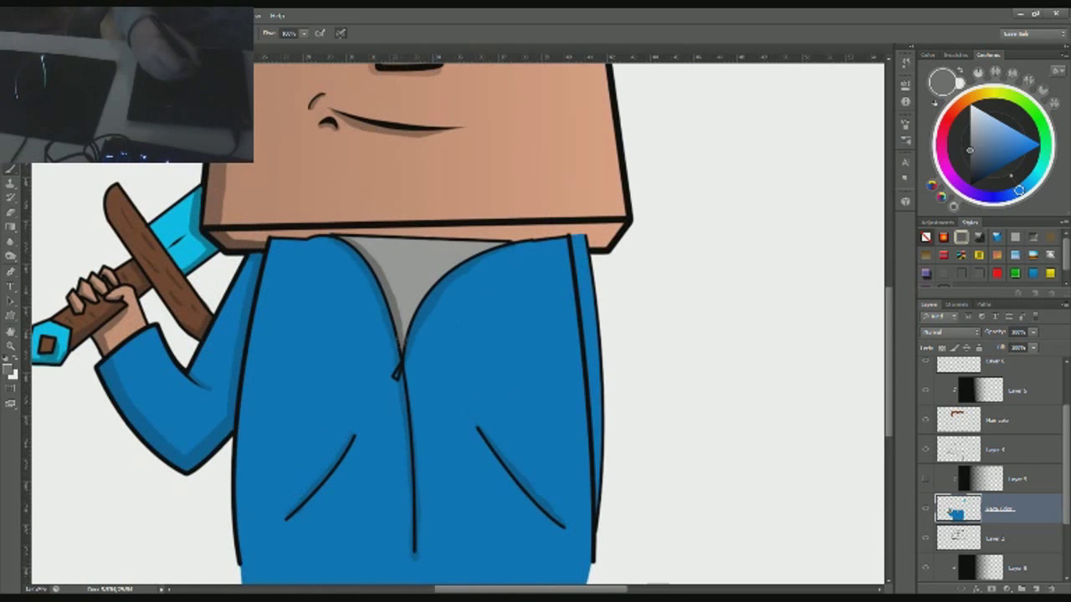
scroll(493, 241, "up", 2)
left_click(494, 241, "ctrl")
left_click(494, 241, "alt")
key("alt+BackSpace")
left_click(494, 352, "ctrl")
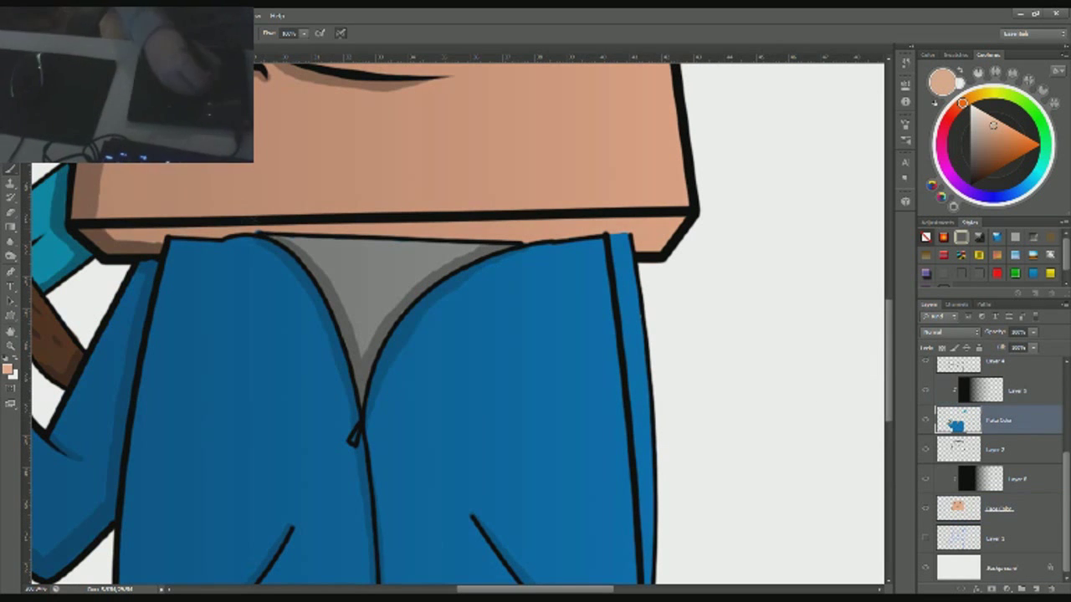
key("ctrl+0")
Step: Hide the gradient layer while painting lighter highlights on the jacket's side edges, the sword blade and the grey shirt
scroll(461, 381, "up", 3)
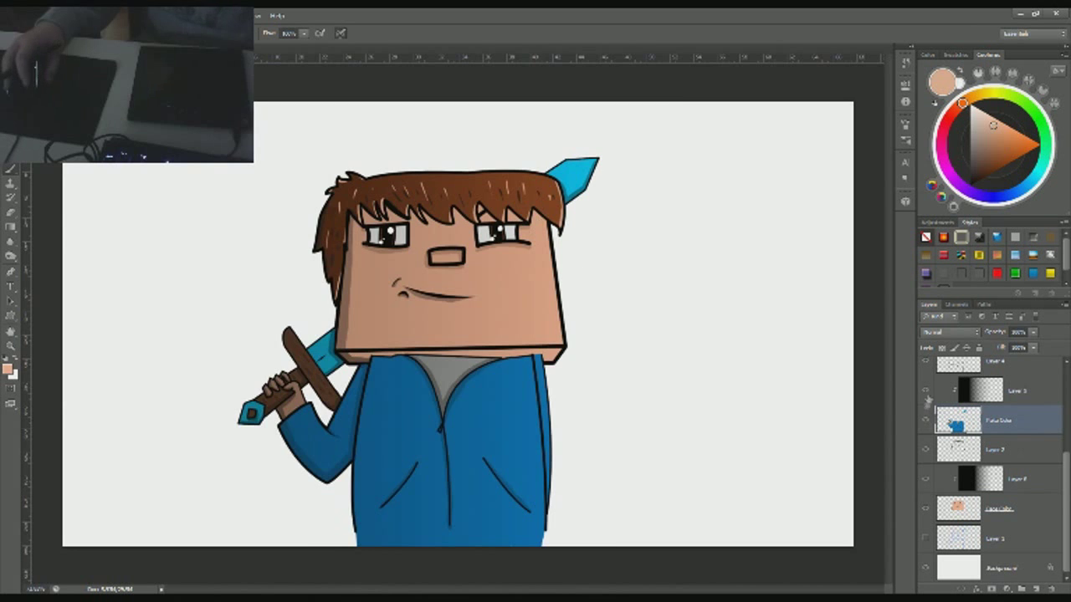
left_click(509, 349, "alt")
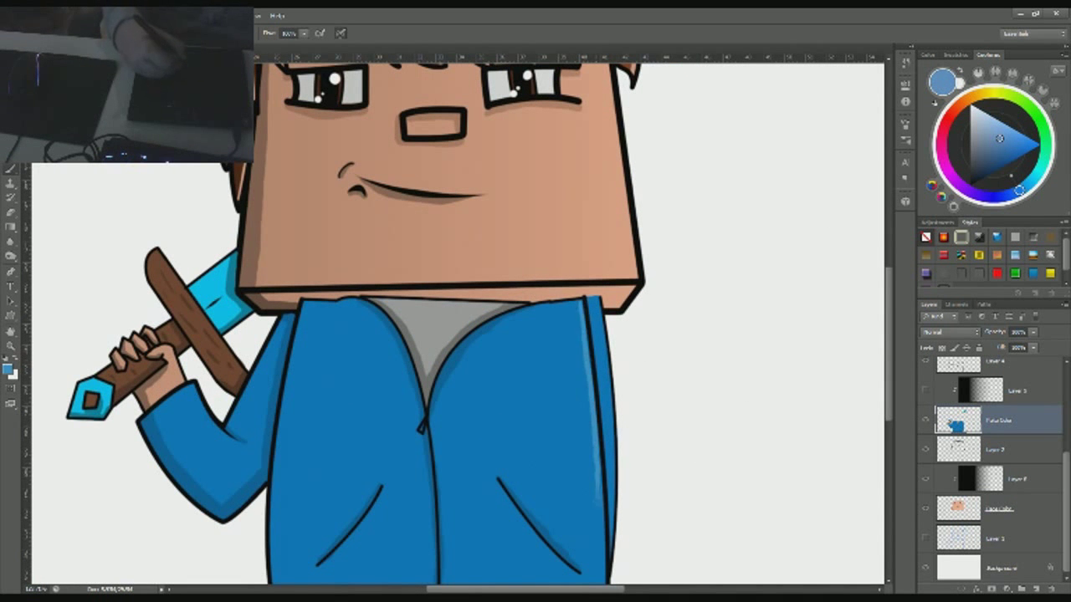
left_click_drag(358, 447, 379, 339)
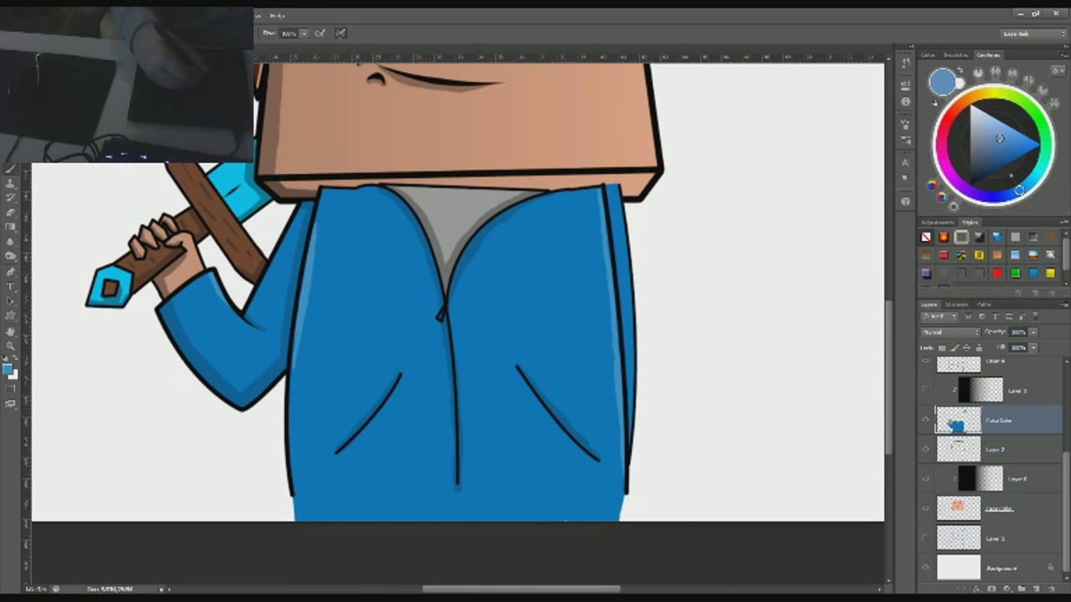
left_click(234, 180, "alt")
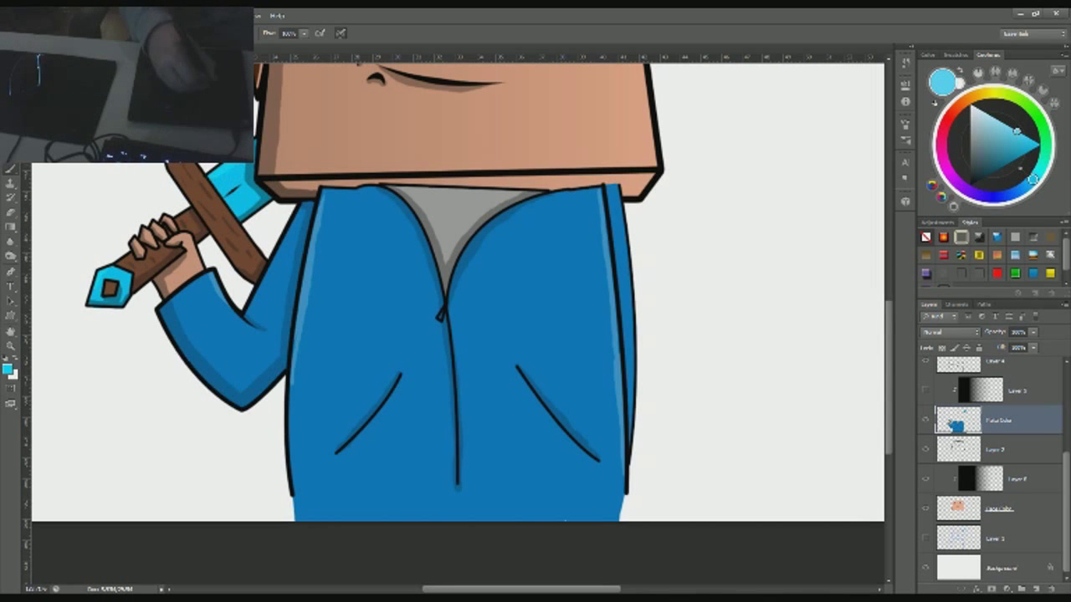
left_click_drag(719, 75, 431, 372)
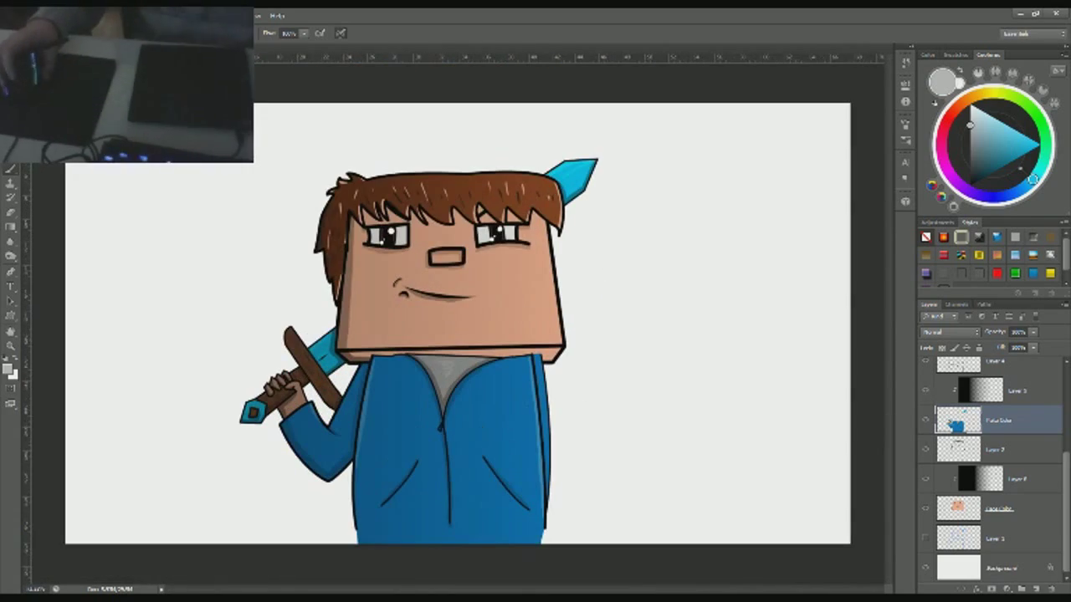
Step: Reduce the artwork to a single character layer on a transparent background and export it with Save for Web
left_click(995, 568)
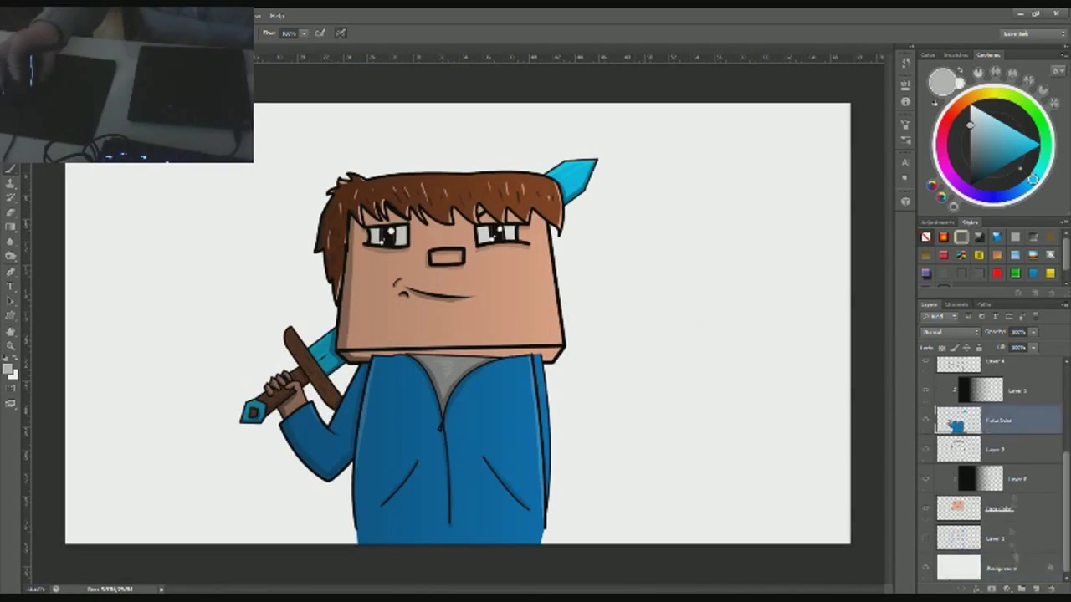
key("shift+F5")
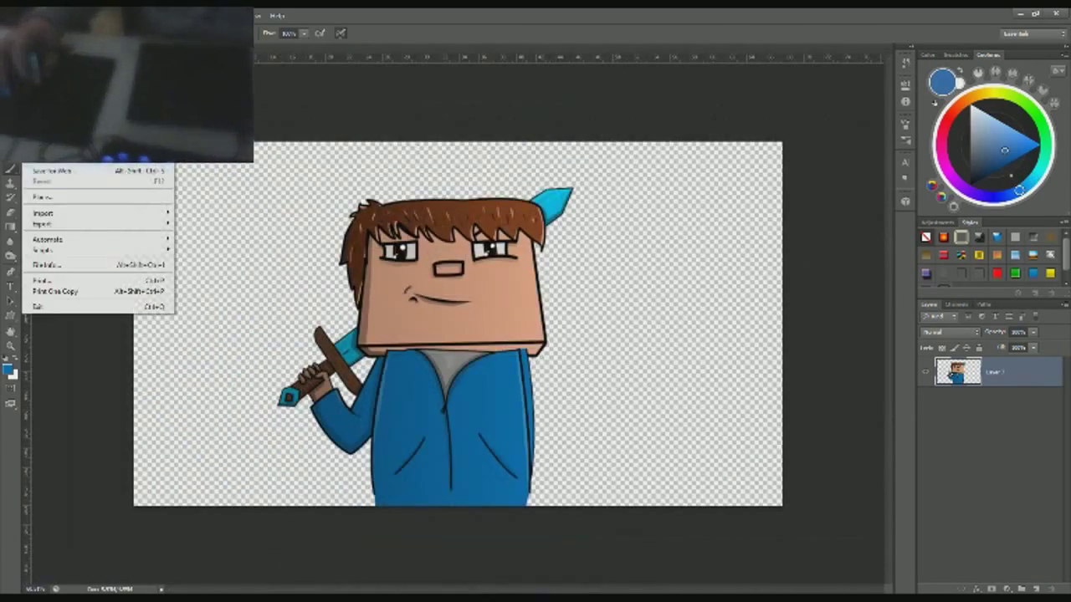
left_click(72, 172)
left_click(562, 345)
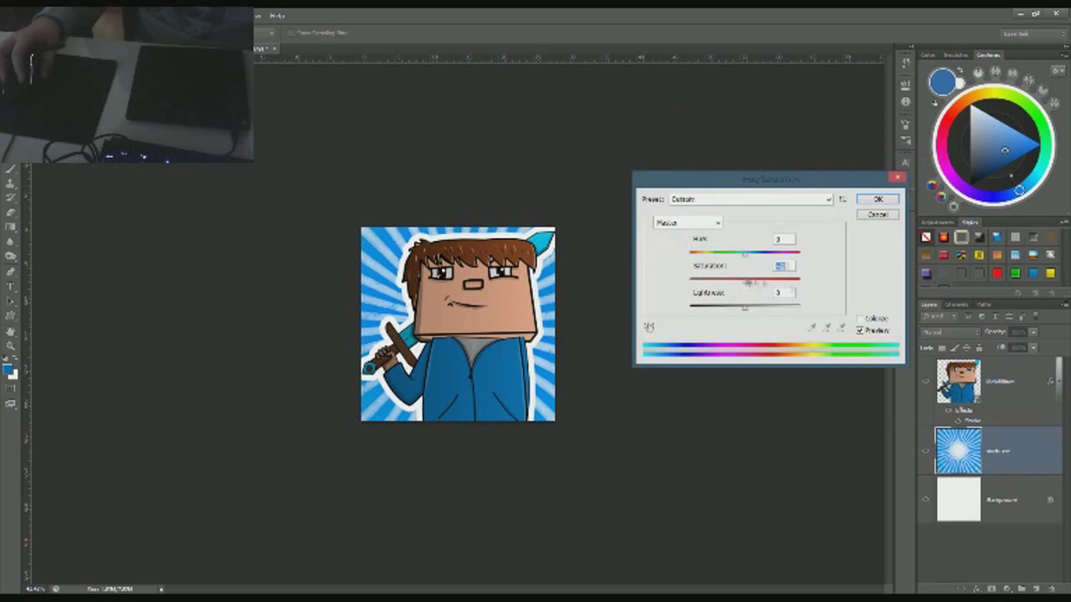
Step: Darken the blue starburst layer behind the character by lowering its lightness in Hue/Saturation
left_click_drag(745, 306, 705, 310)
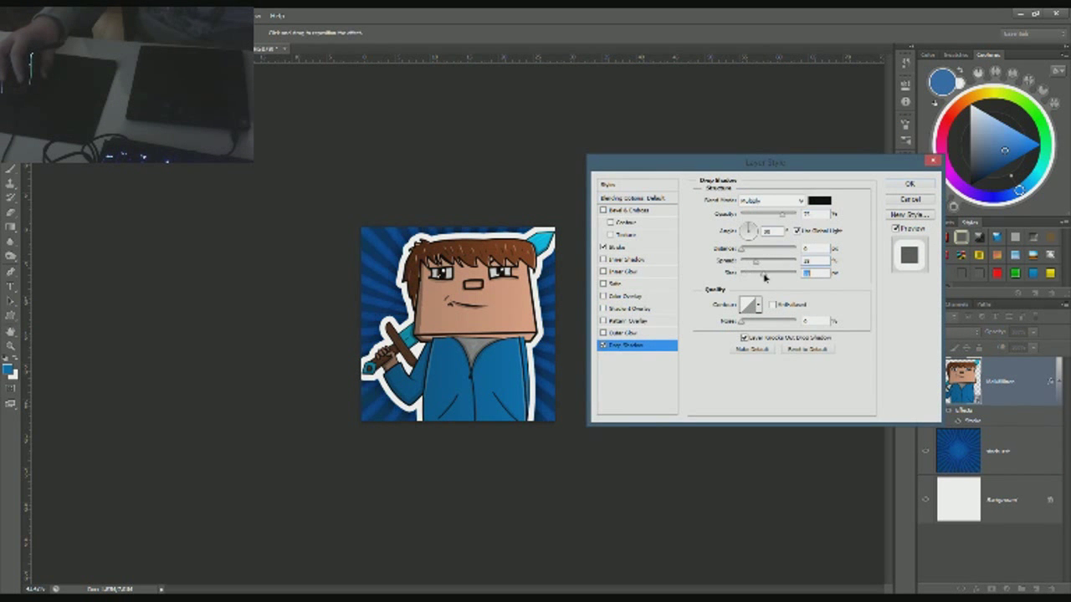